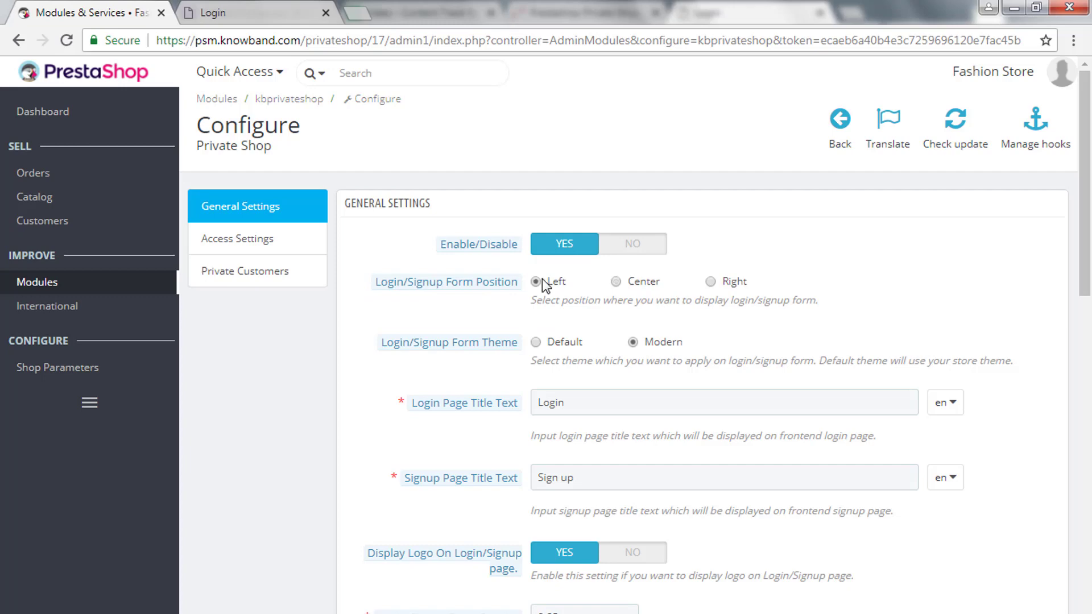
Set the login/signup form position to Center, keeping the Modern form theme.
left_click(626, 282)
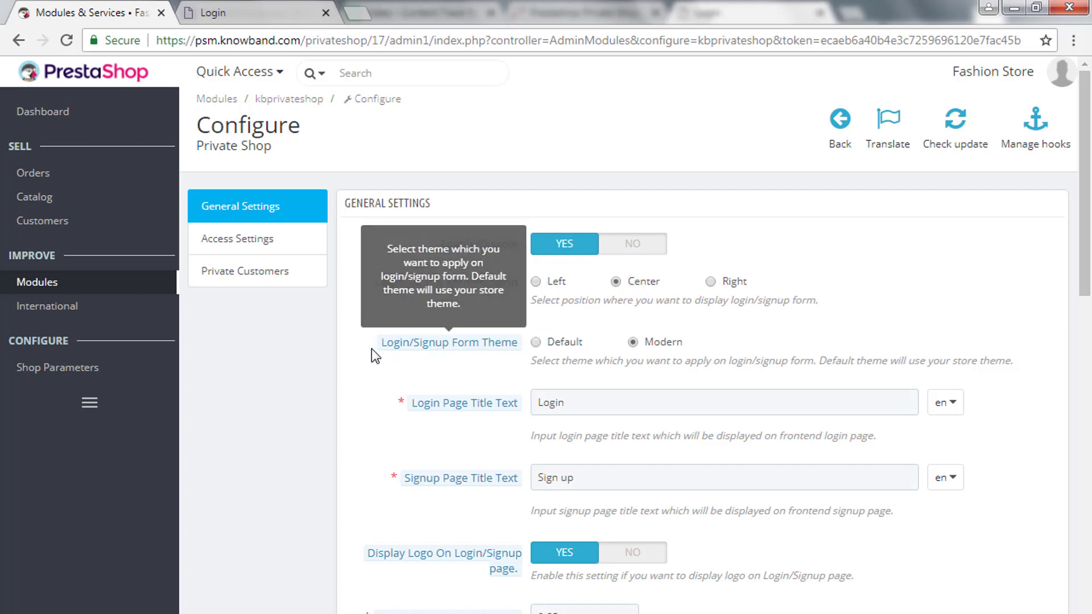
left_click_drag(378, 343, 519, 343)
left_click(567, 343)
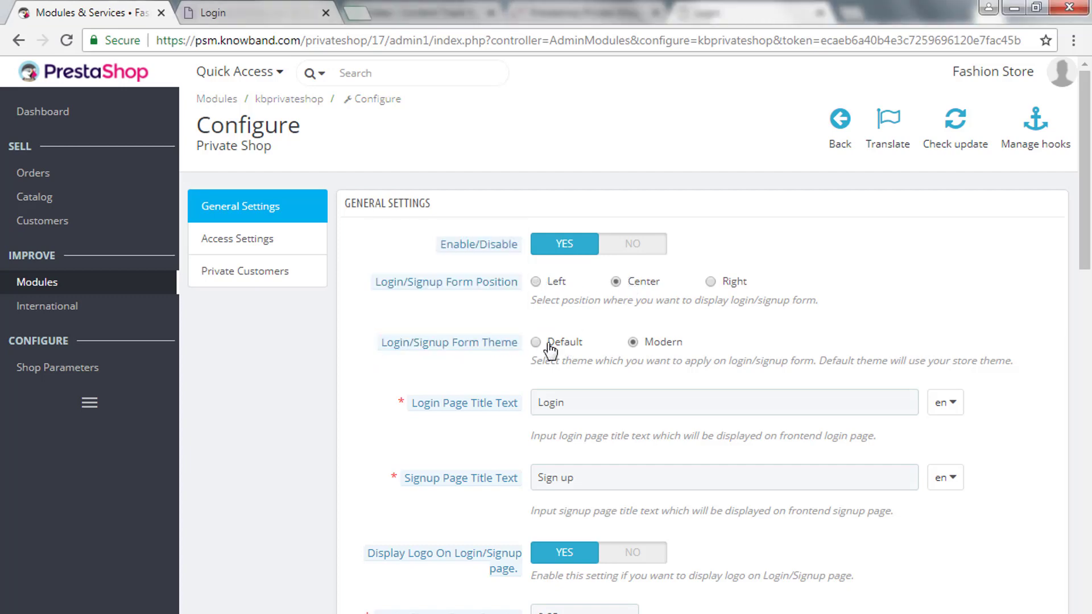
left_click(668, 350)
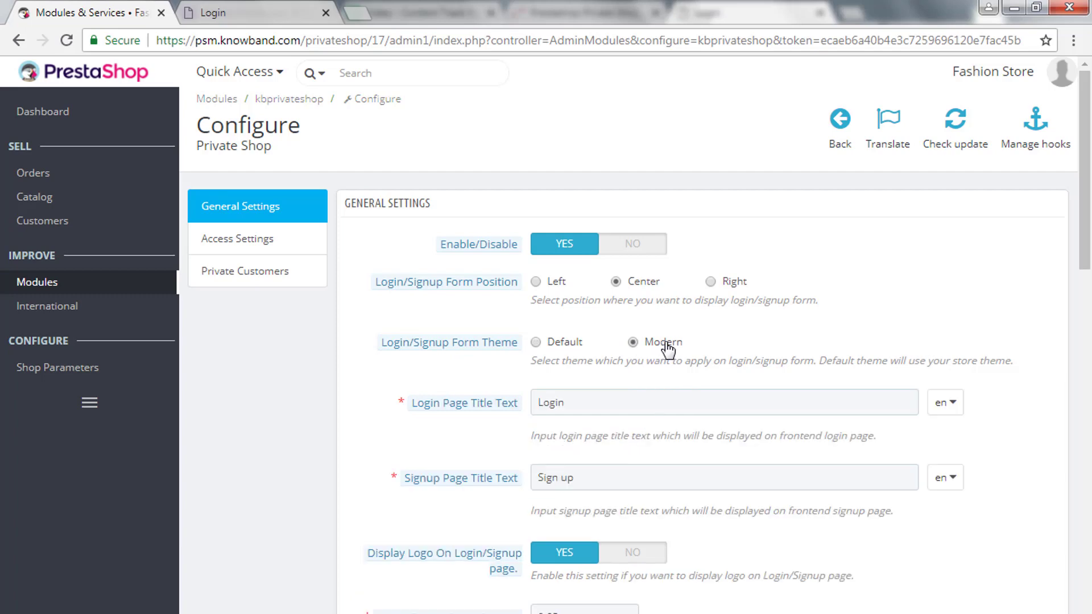
left_click(591, 403)
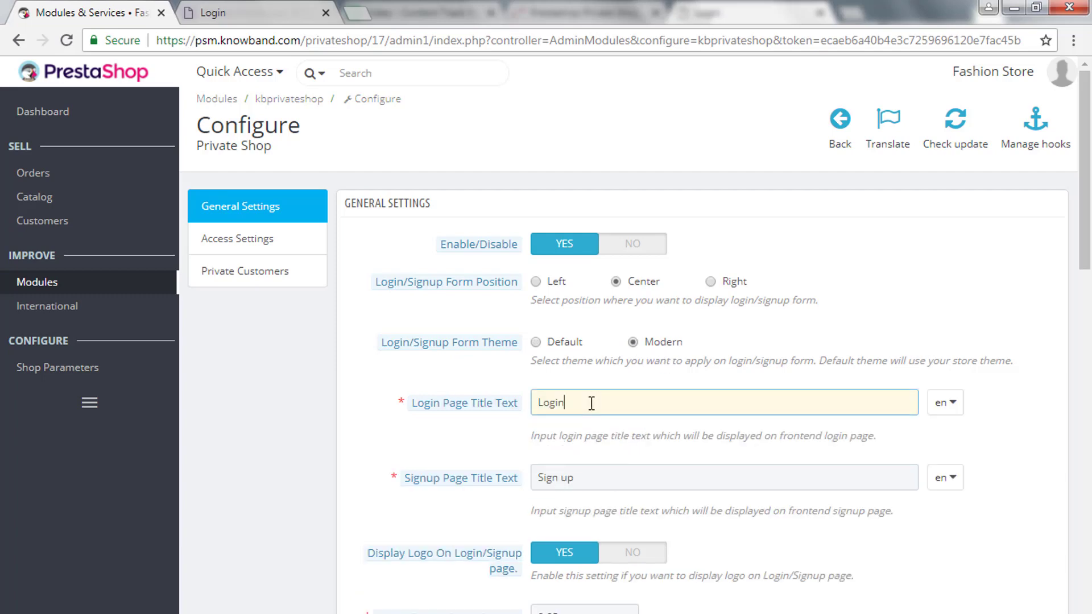
Check the language lists for the login and signup page titles without changing them.
left_click(945, 403)
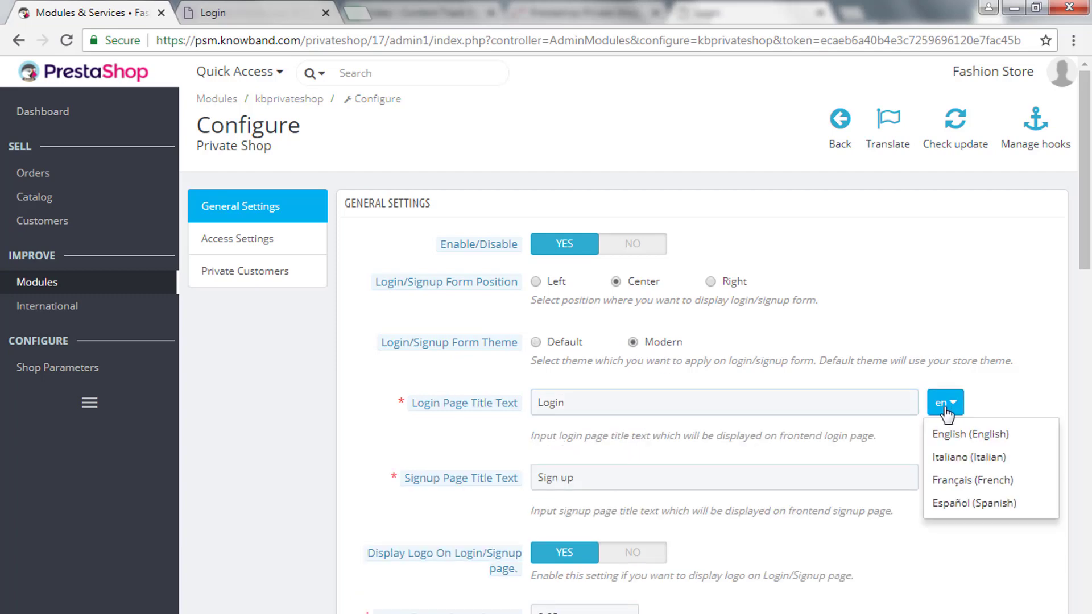
left_click(667, 479)
left_click(941, 481)
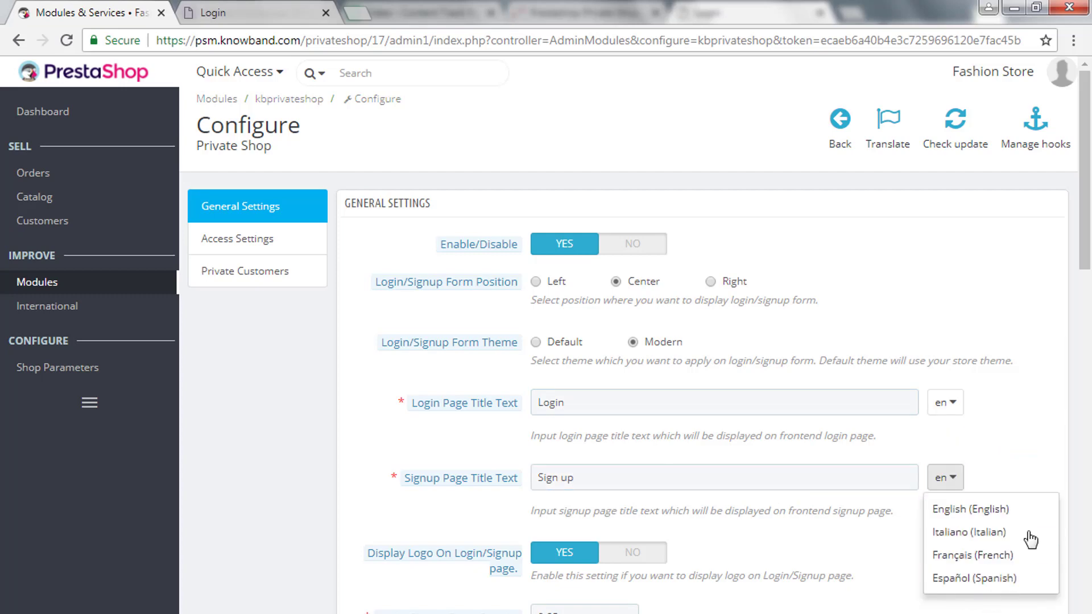
left_click(855, 556)
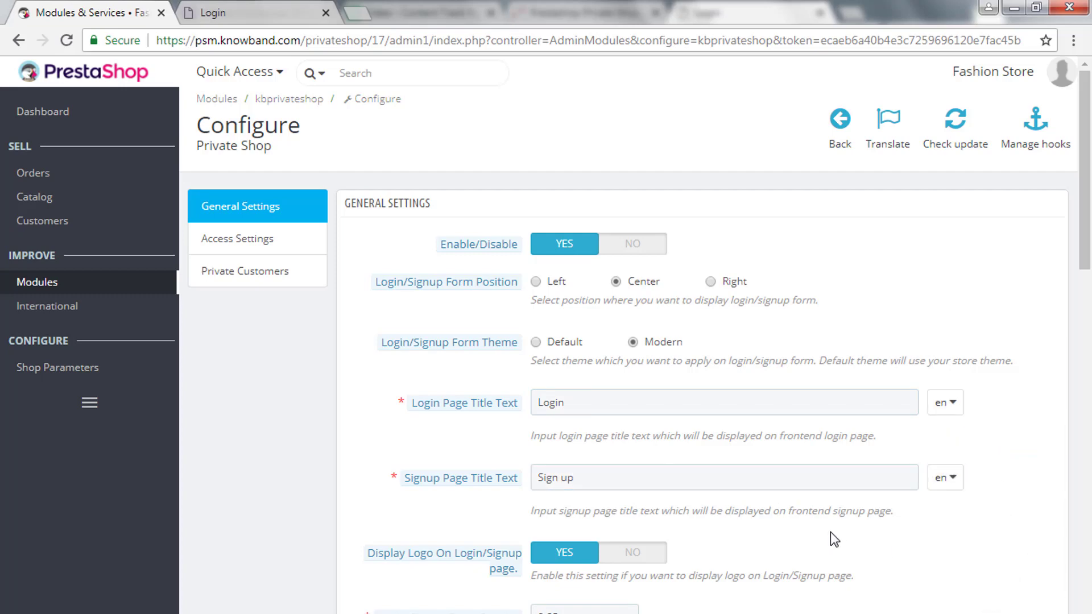
Keep Display Logo on after toggling it, then preview the storefront login page.
scroll(828, 534, "down", 2)
left_click(634, 468)
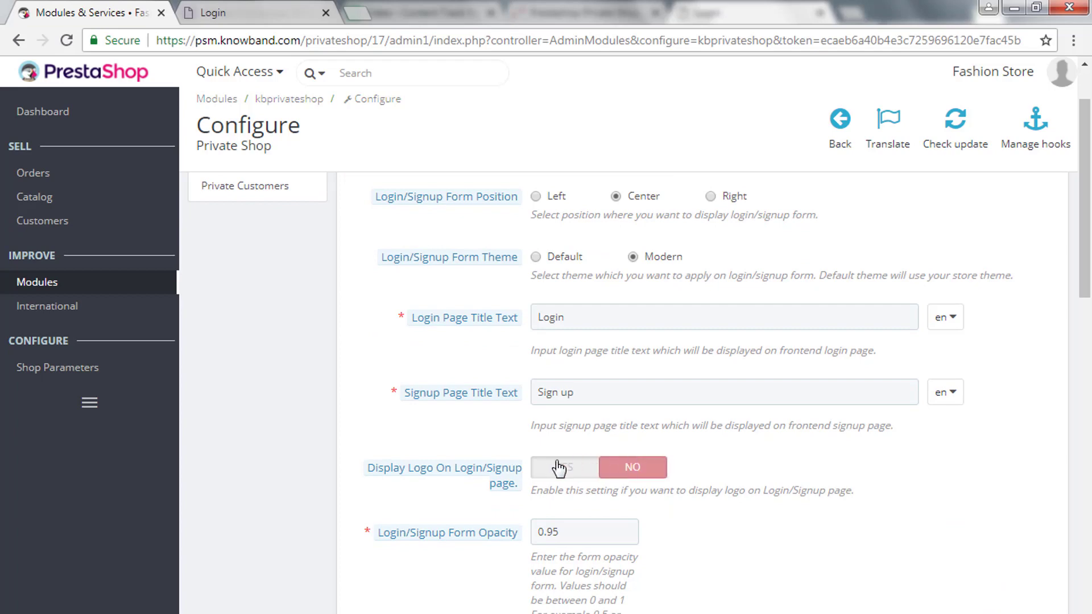
left_click(555, 467)
scroll(683, 455, "up", 2)
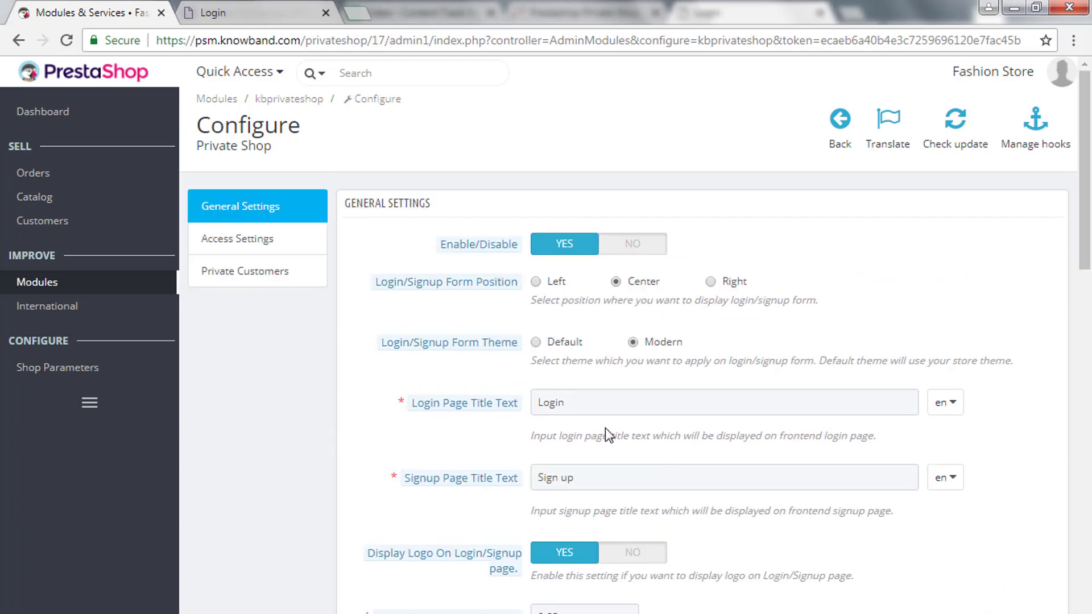
left_click(246, 8)
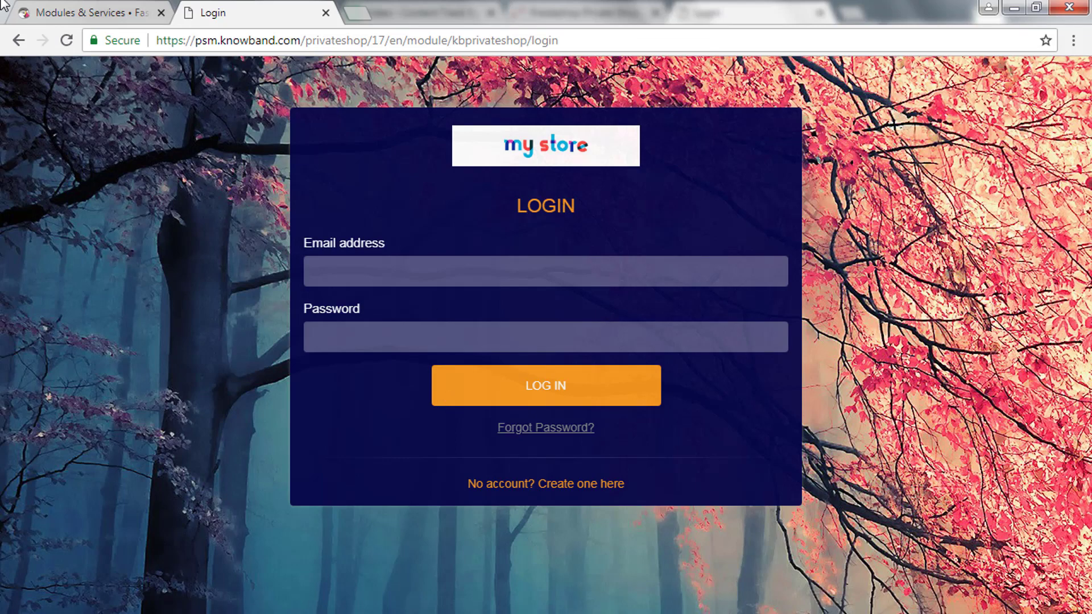
Save the Private Shop form theme as Default and go back to the storefront login page.
left_click(72, 7)
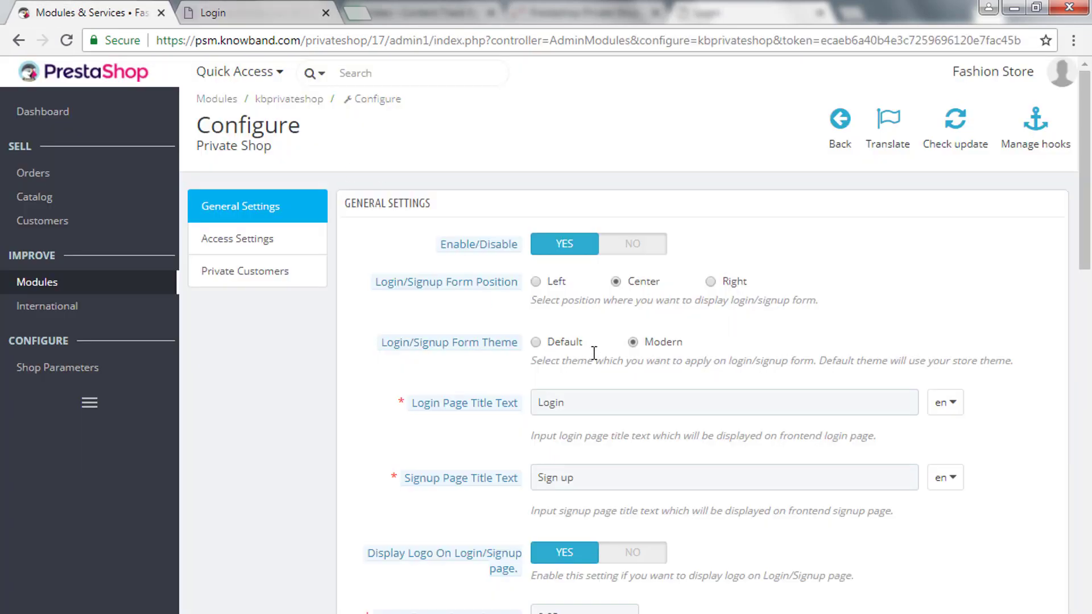
left_click(566, 343)
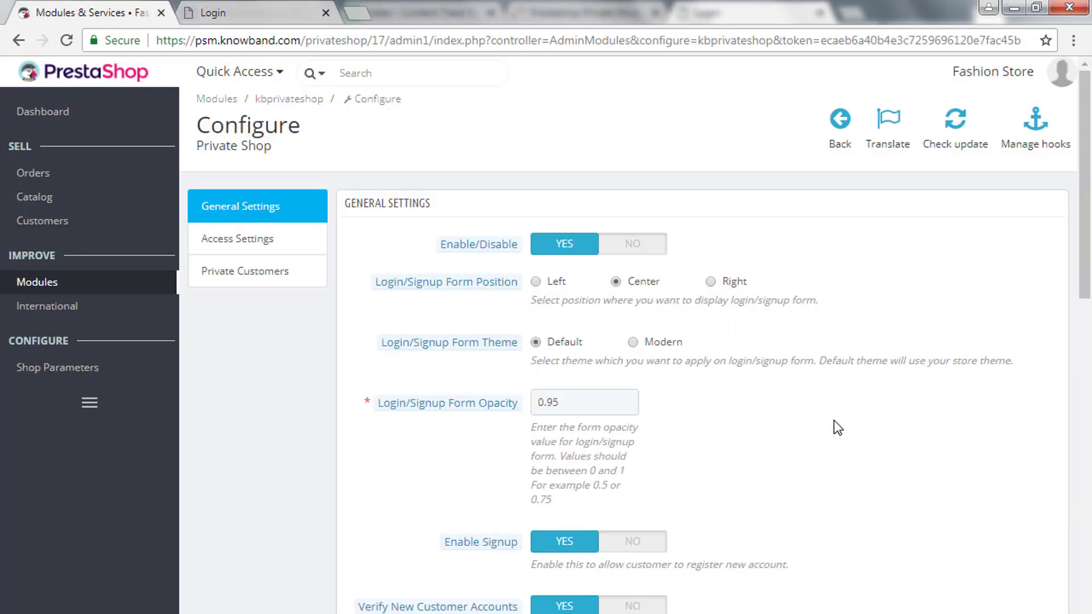
scroll(833, 422, "down", 13)
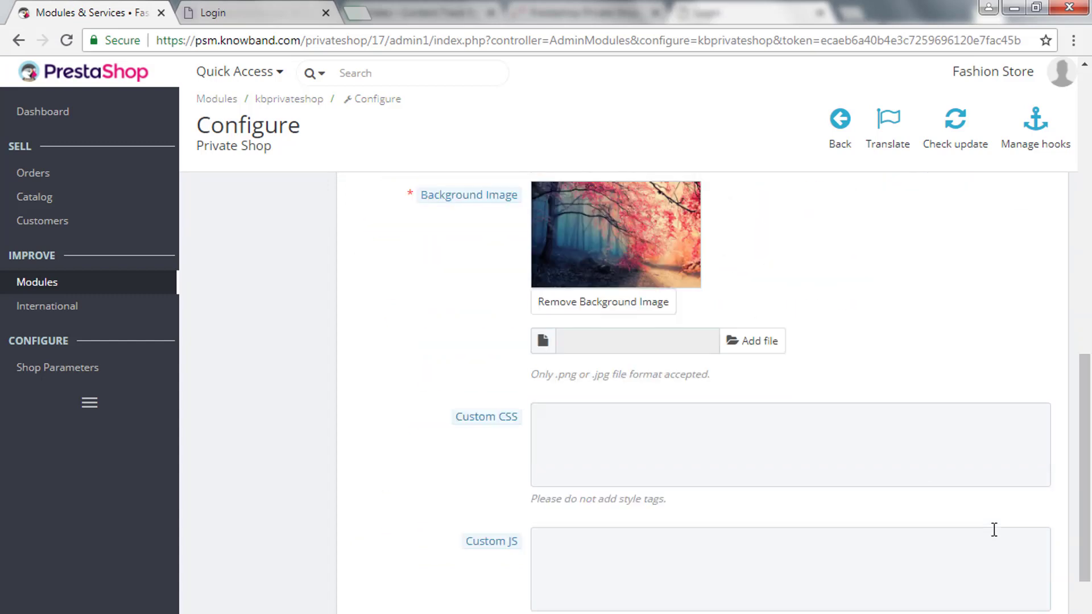
scroll(994, 530, "down", 2)
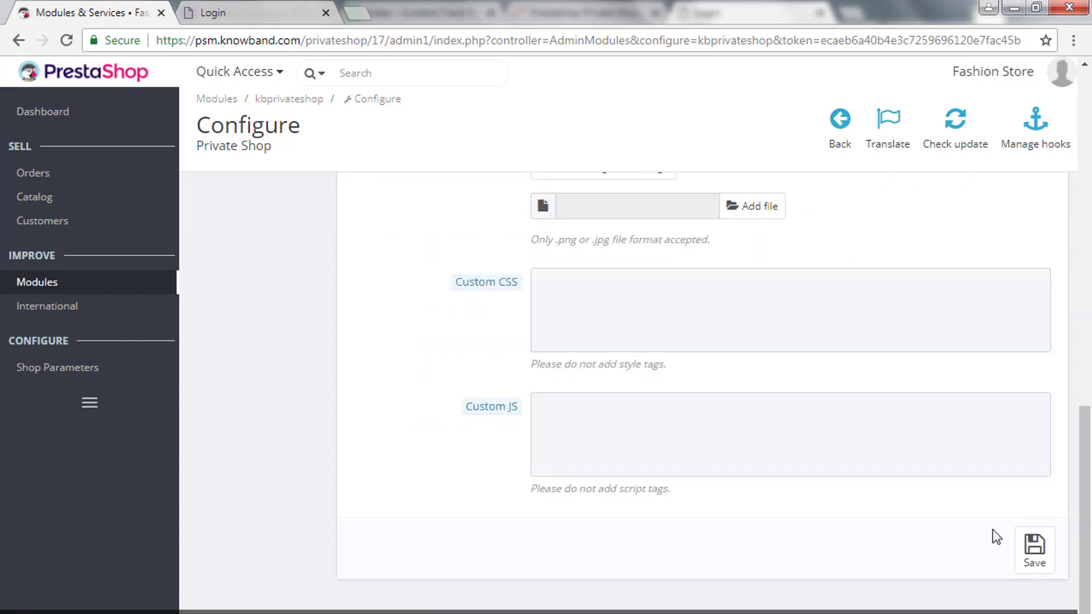
left_click(1034, 560)
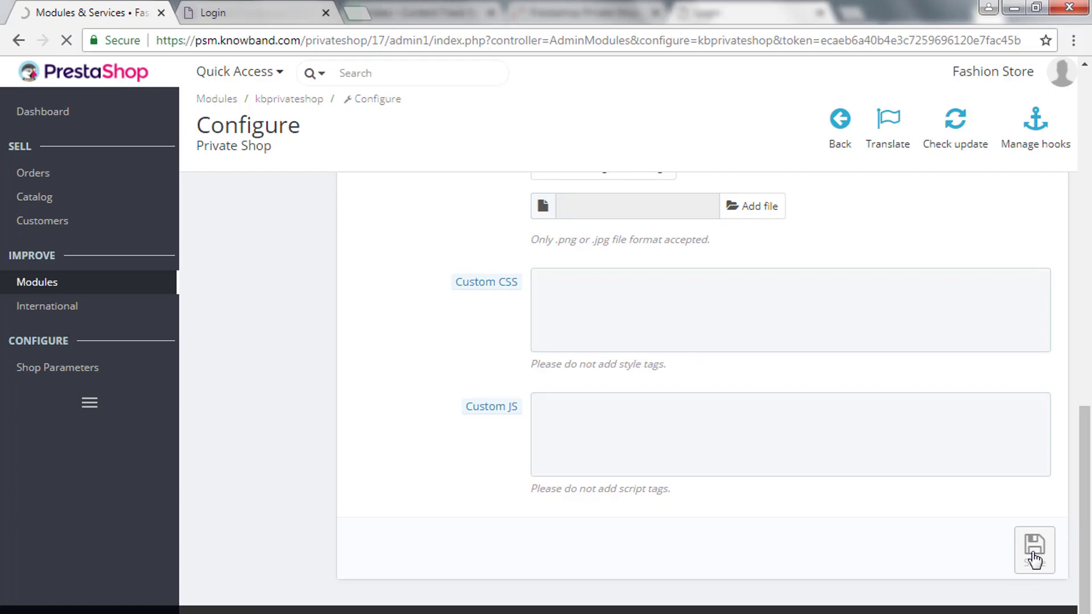
left_click_drag(231, 213, 351, 216)
left_click(239, 3)
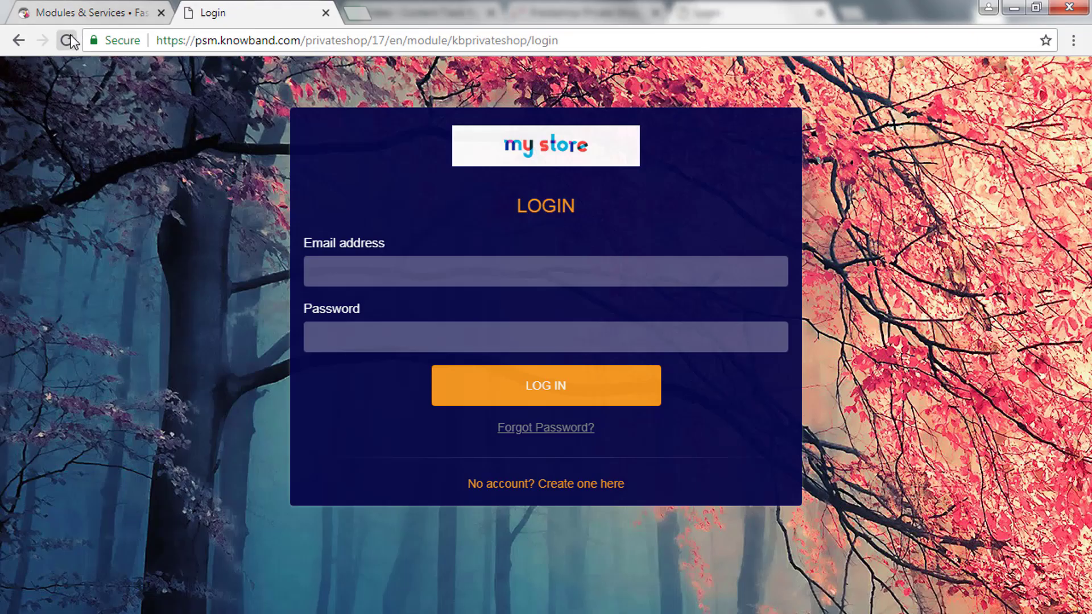
Reload the login page to see the plain Default-theme form, then return to Private Shop settings.
left_click(67, 40)
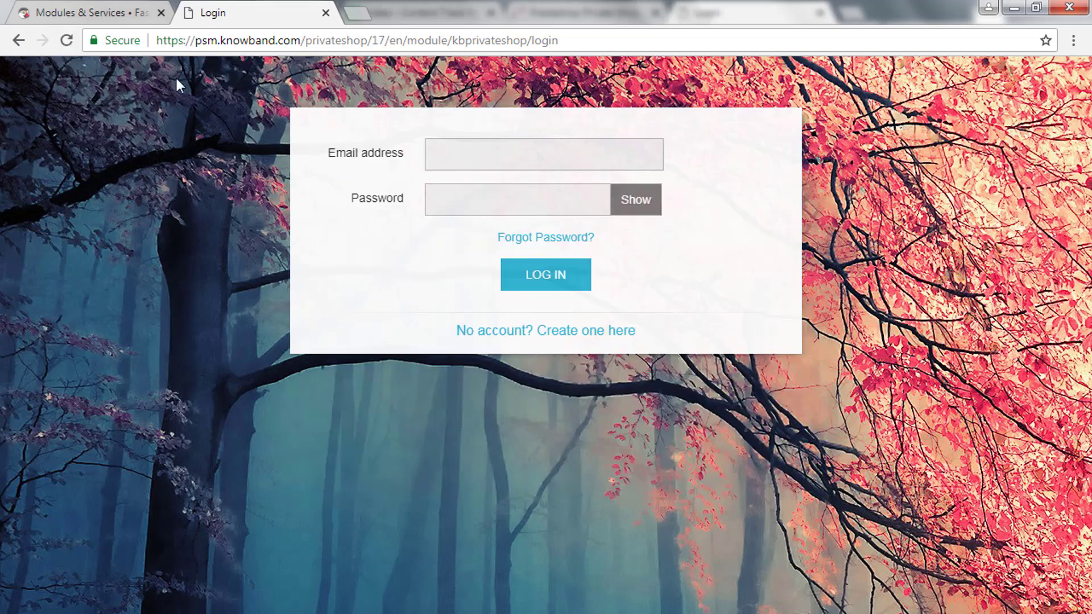
left_click(90, 4)
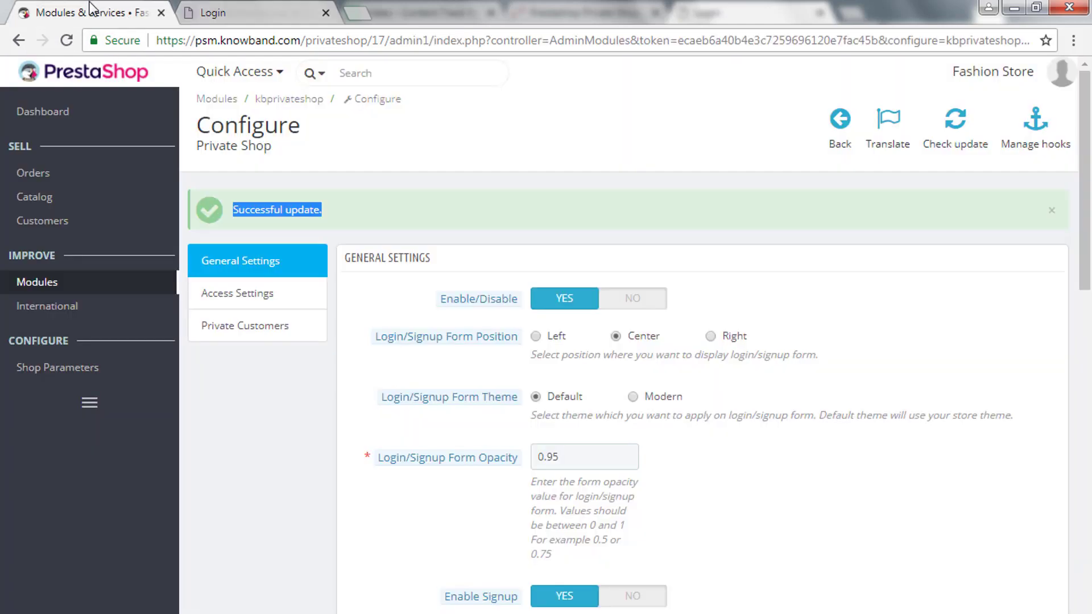
Set the form theme back to Modern and keep the logo displayed.
left_click(662, 396)
scroll(683, 449, "down", 3)
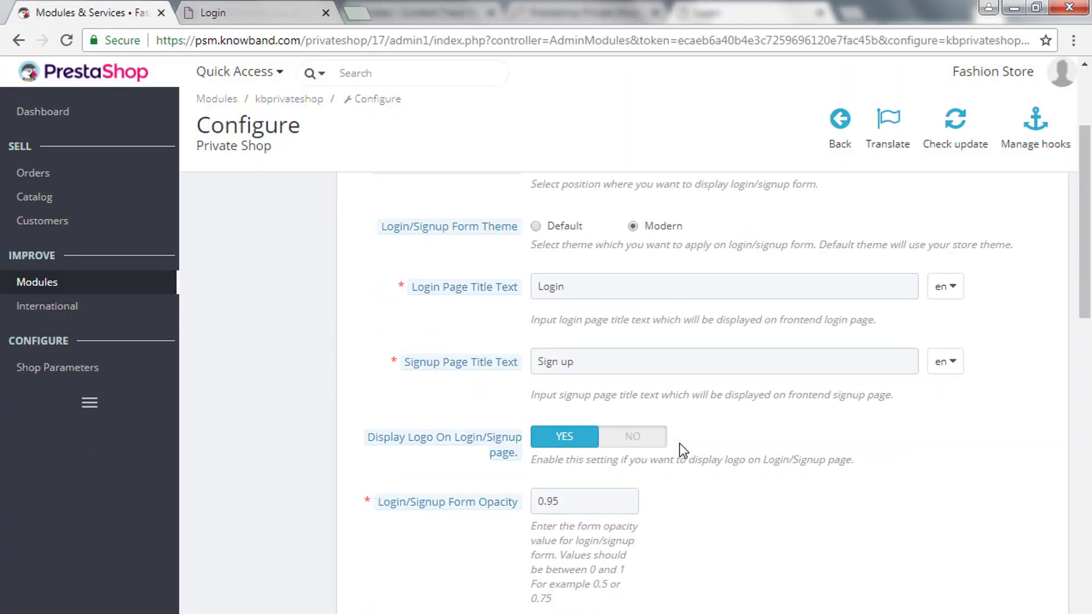
scroll(673, 445, "down", 2)
left_click(629, 352)
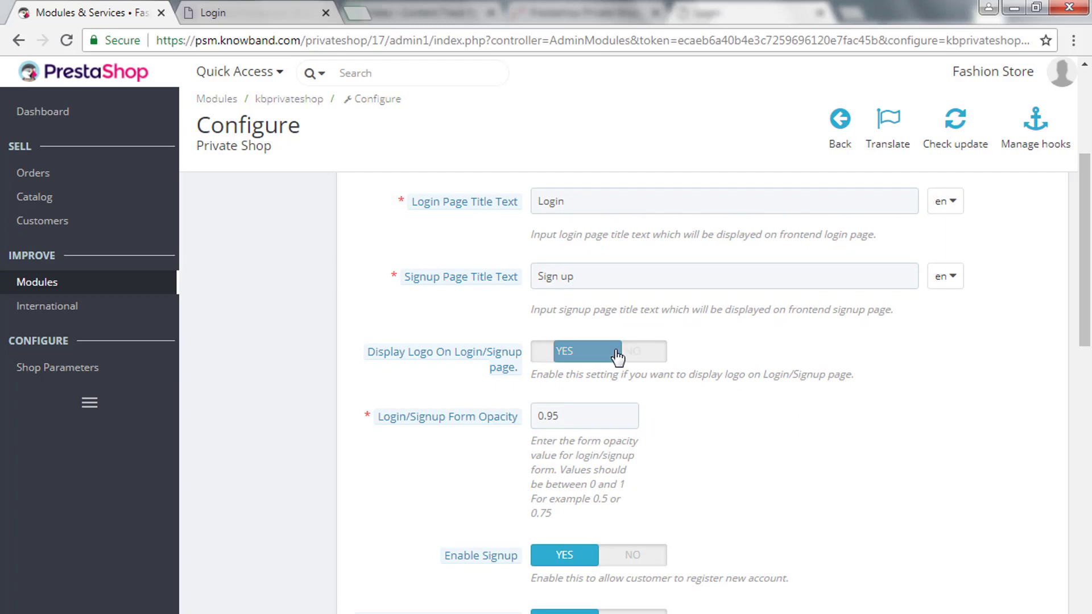
left_click(565, 356)
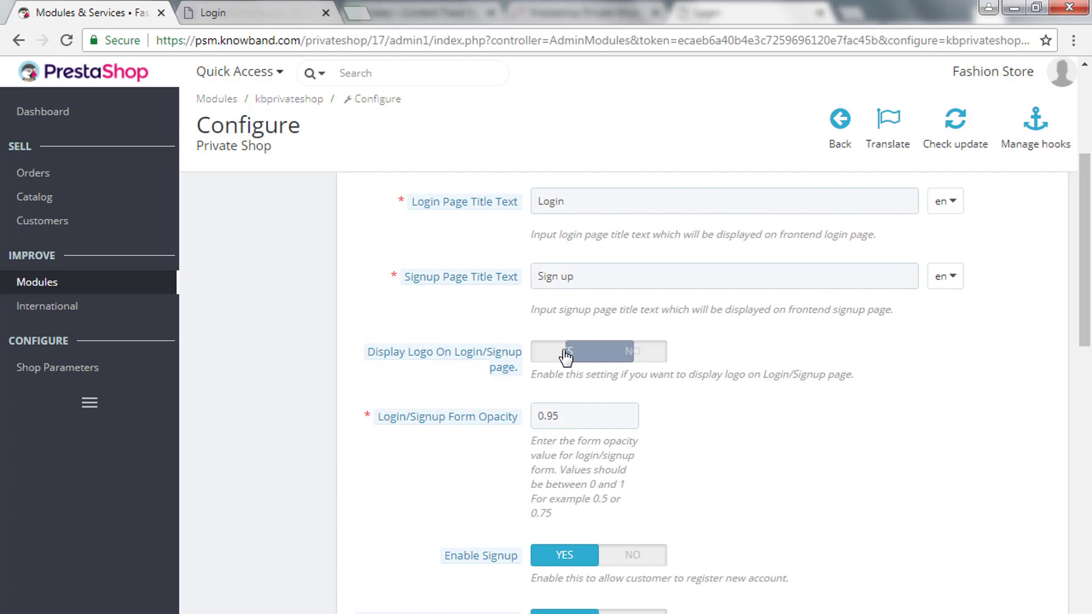
Keep the form opacity at 0.95 after editing its value.
left_click(577, 419)
key("BackSpace")
type("0")
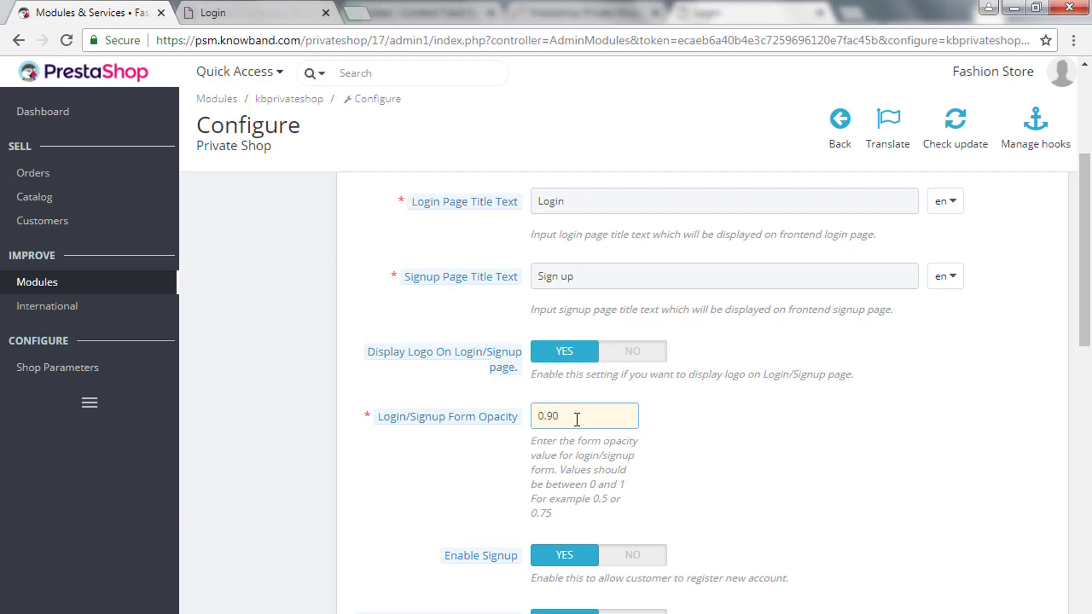
key("BackSpace")
type("5")
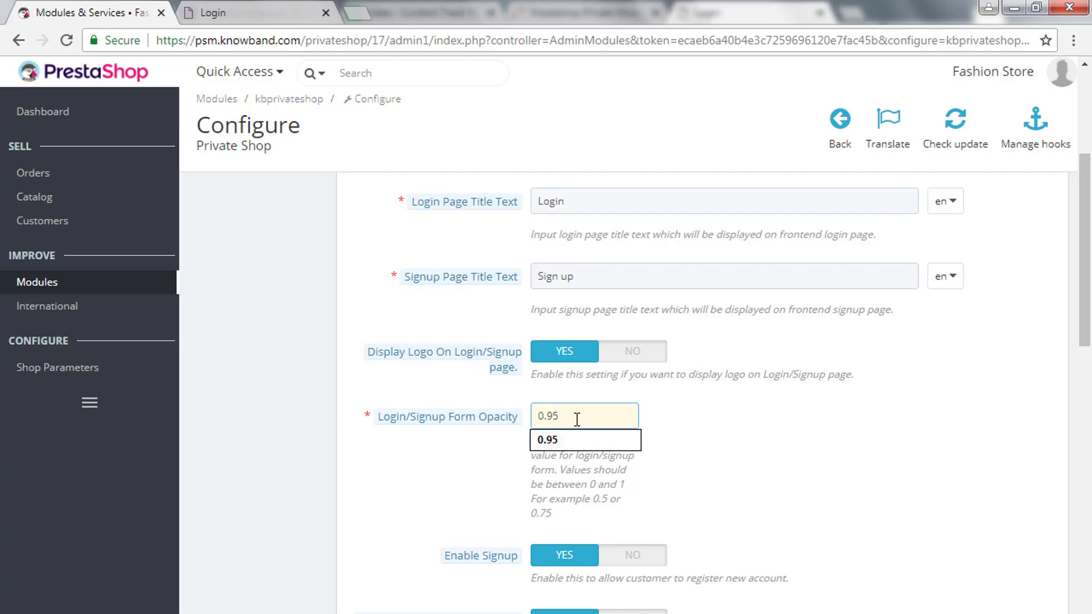
left_click(680, 456)
Keep signup enabled and set Verify New Customer Accounts to YES.
scroll(681, 460, "down", 3)
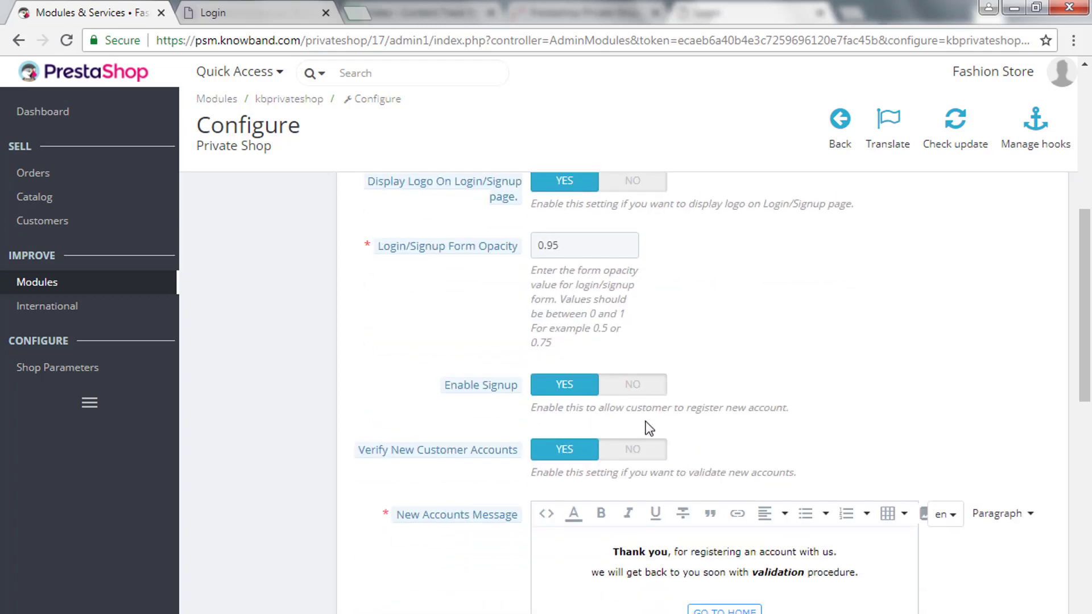
left_click(636, 387)
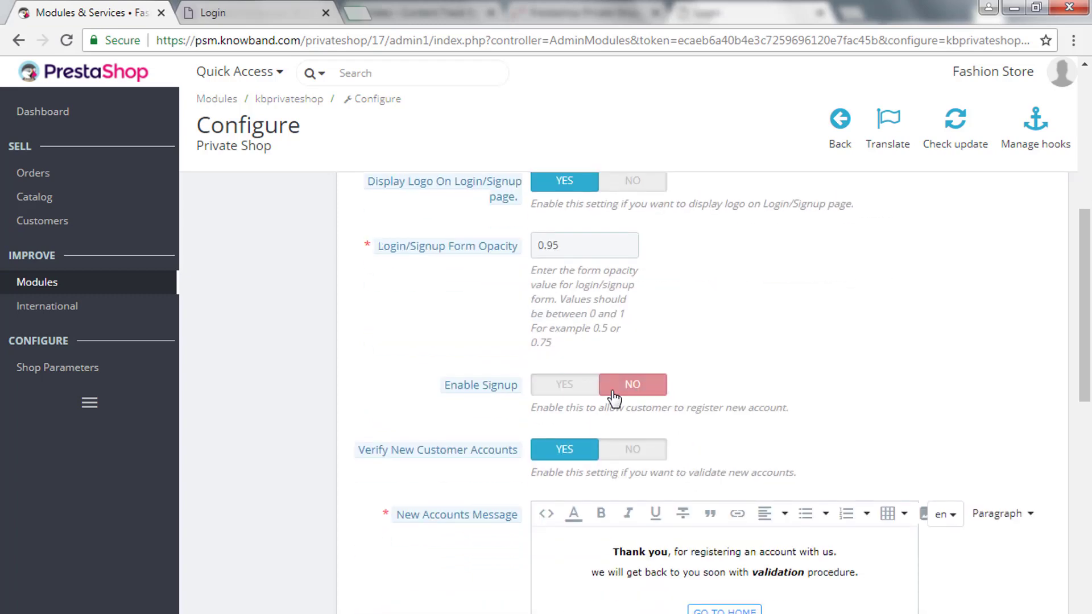
left_click(548, 397)
scroll(718, 404, "down", 2)
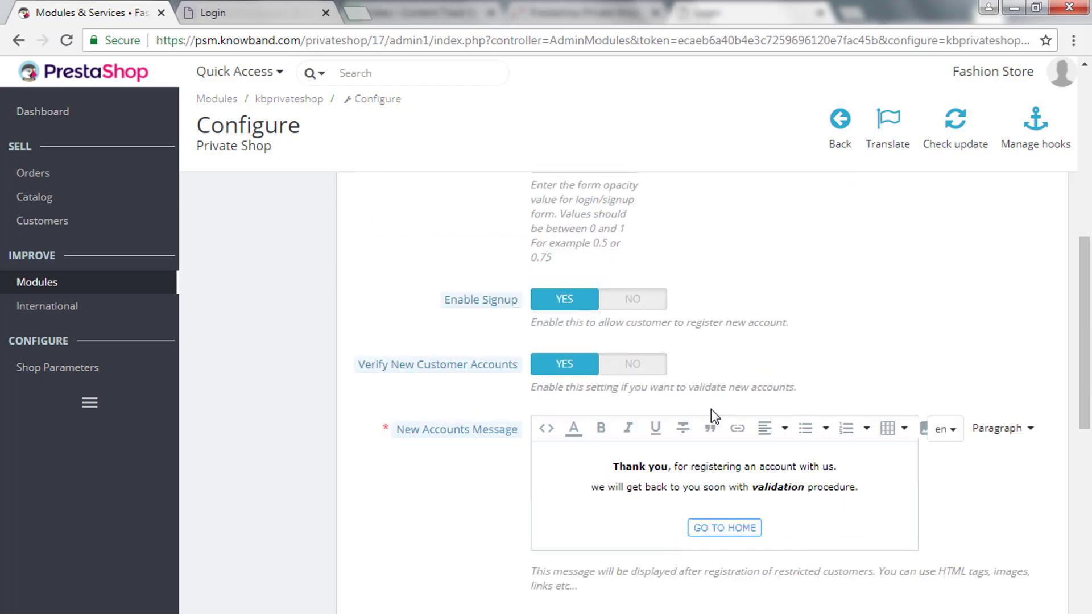
left_click(628, 373)
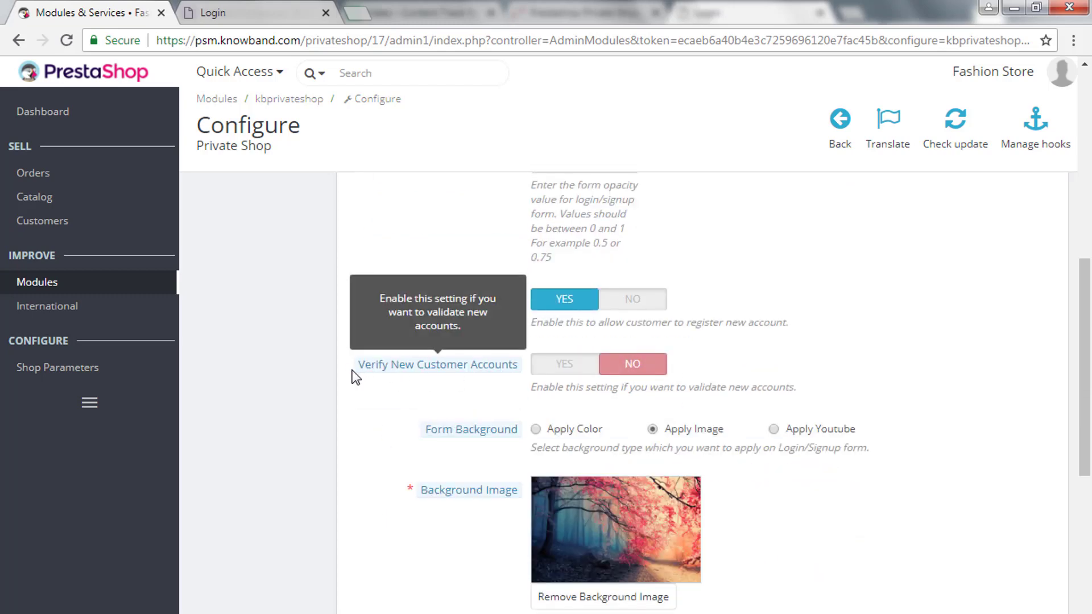
left_click_drag(354, 376, 521, 370)
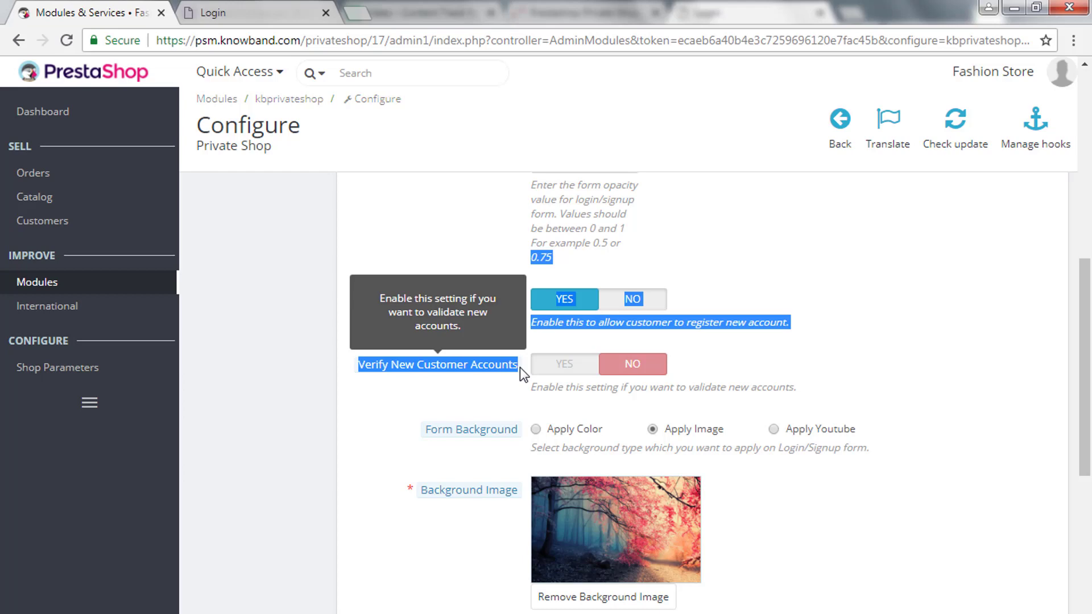
left_click(517, 405)
left_click(571, 371)
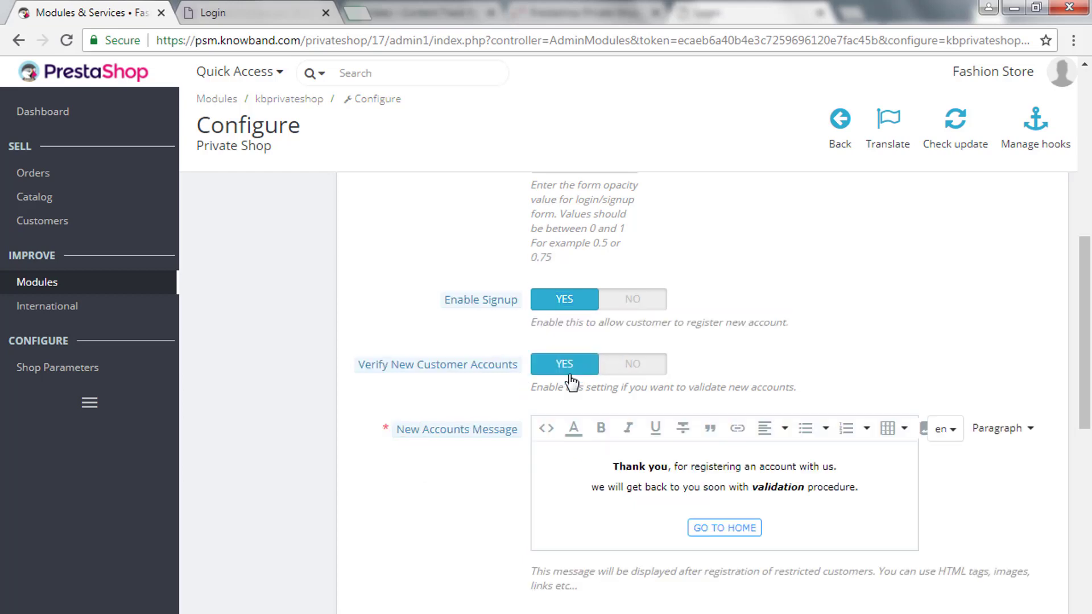
Review the thank-you New Accounts Message in its editor.
left_click_drag(392, 430, 518, 431)
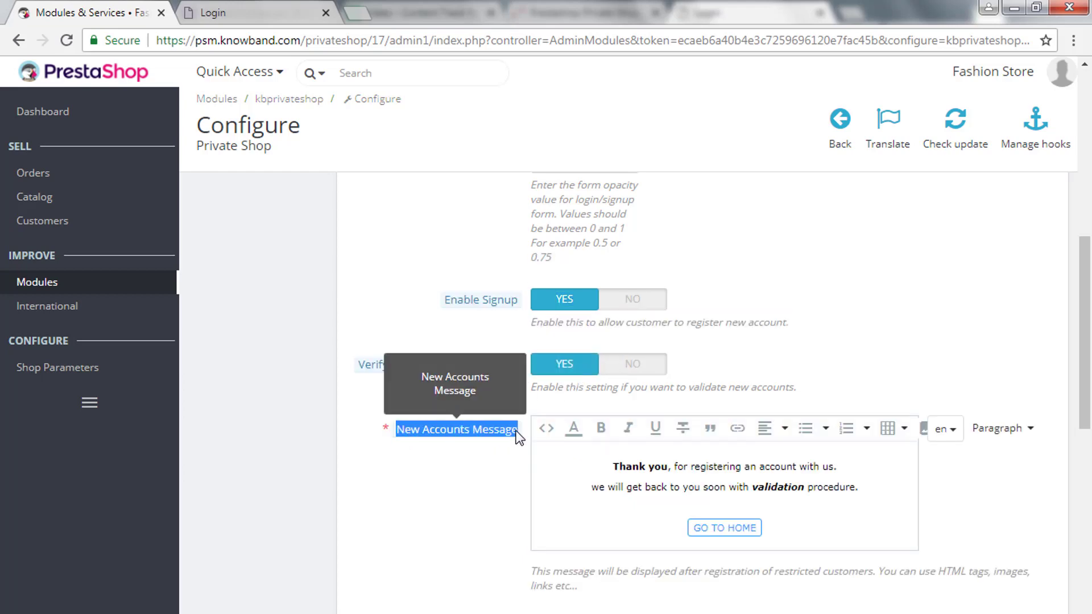
left_click(533, 523)
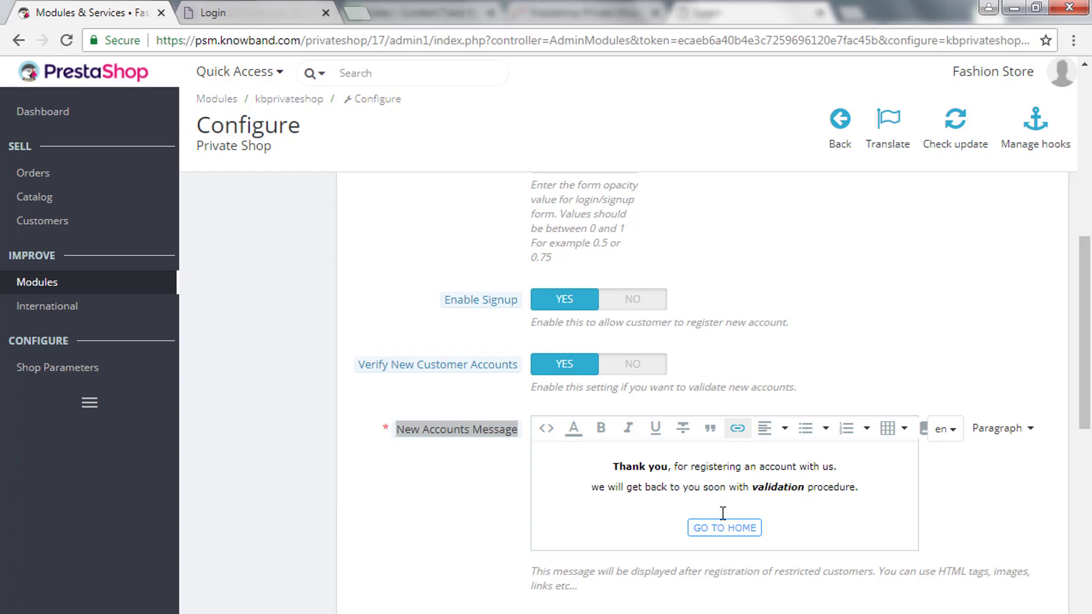
scroll(887, 517, "down", 5)
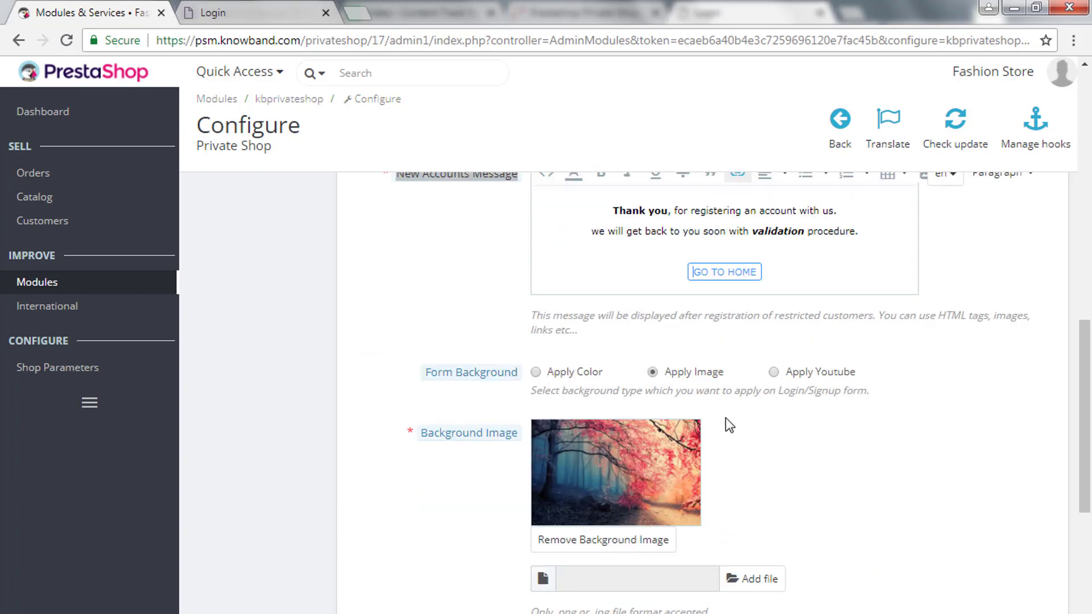
Switch the form background to Apply Color with bright green #4cff48.
left_click(570, 376)
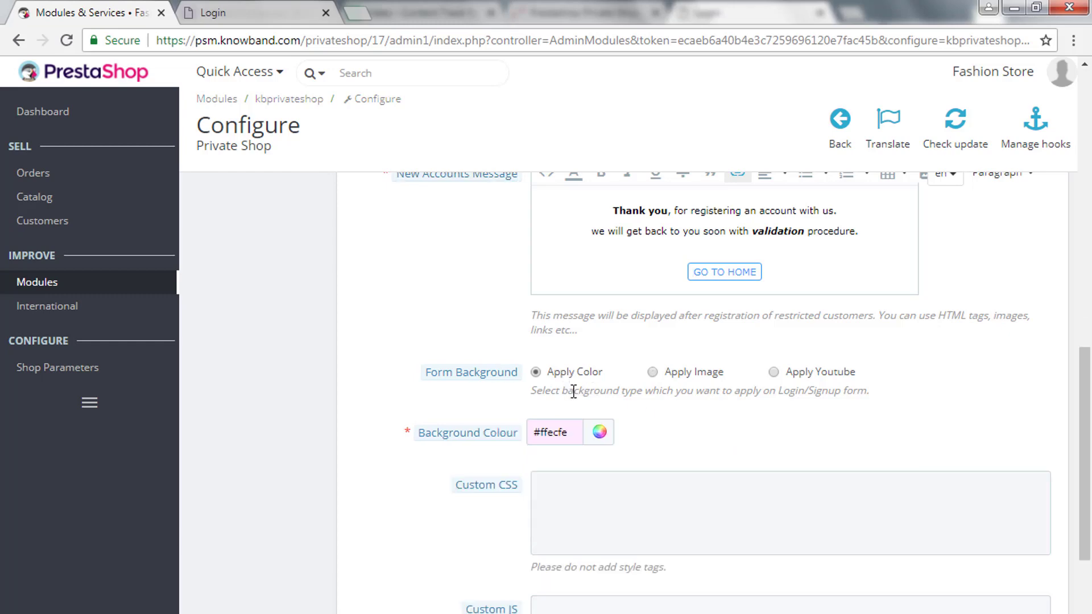
left_click(600, 433)
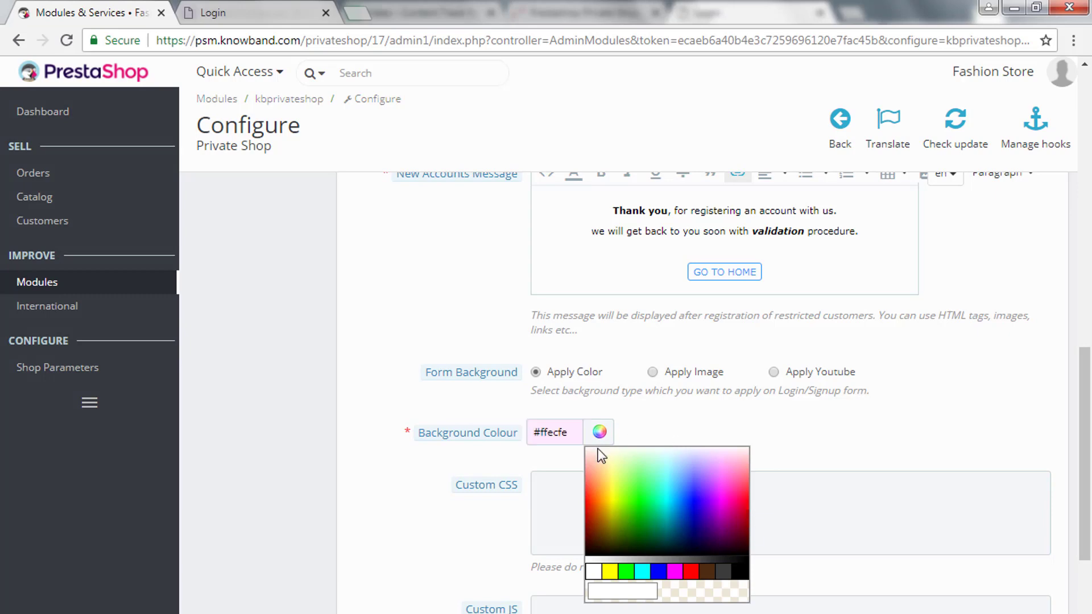
left_click_drag(598, 455, 638, 485)
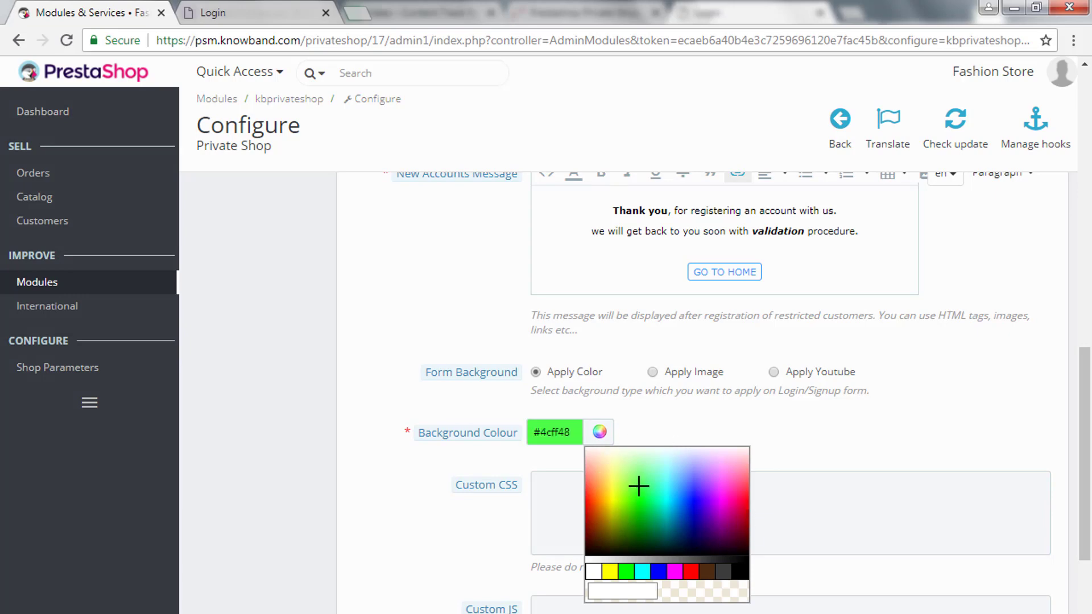
left_click(665, 416)
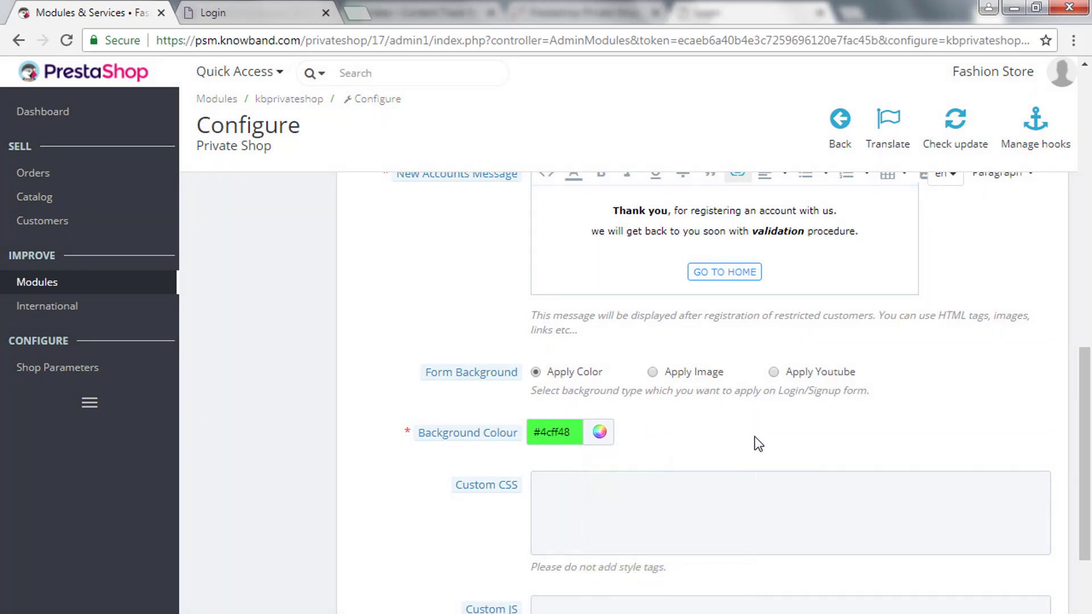
Look over the Custom CSS and Custom JS fields.
scroll(765, 453, "down", 4)
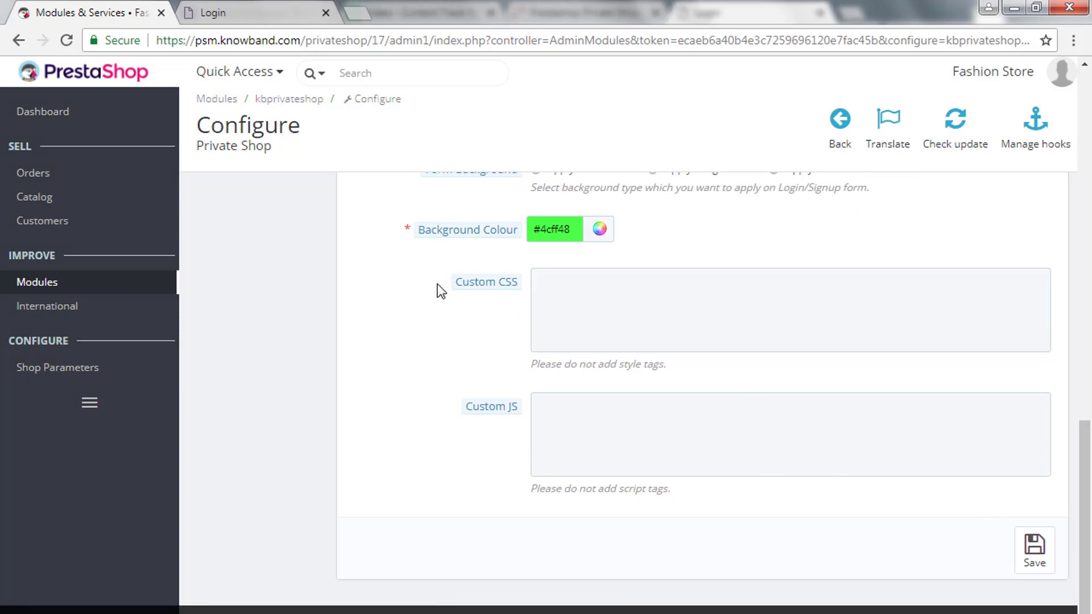
left_click_drag(437, 292, 534, 282)
left_click(502, 409)
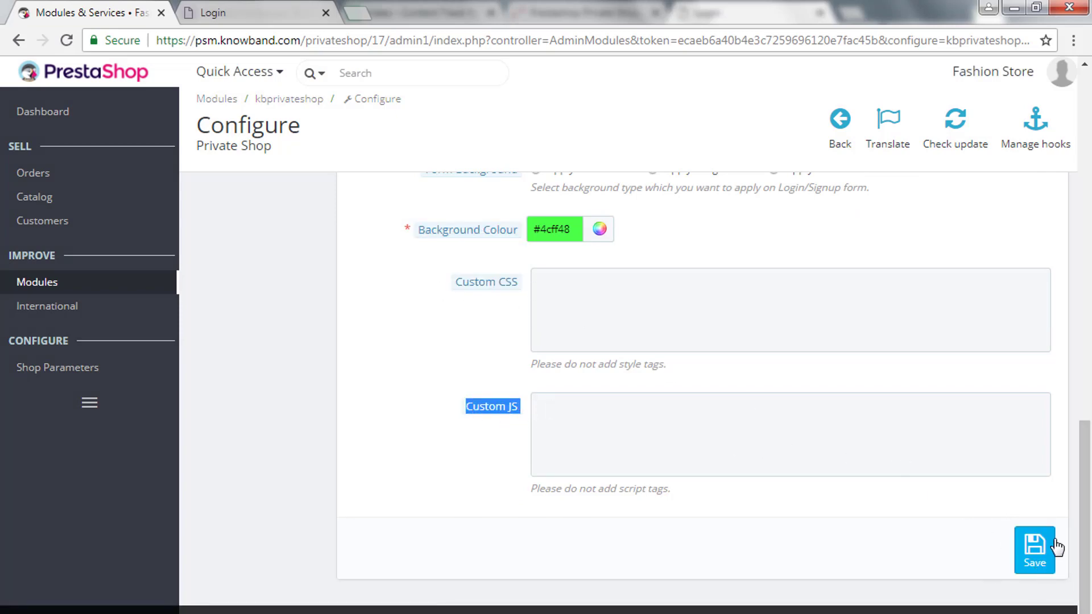
Save, reload the storefront login page to see the green background, and return to settings.
left_click(1042, 553)
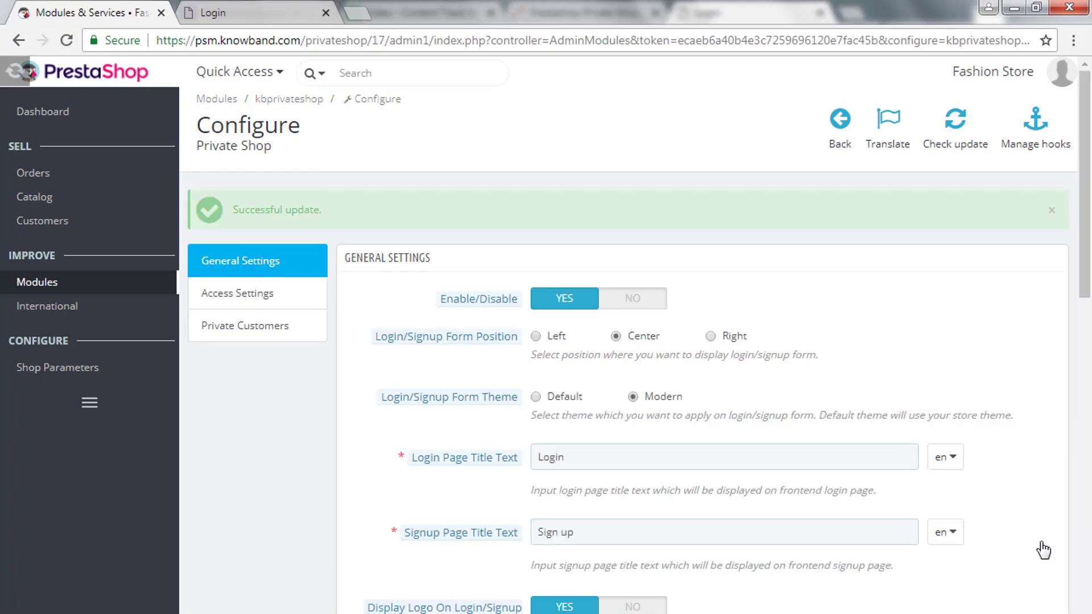
left_click(238, 8)
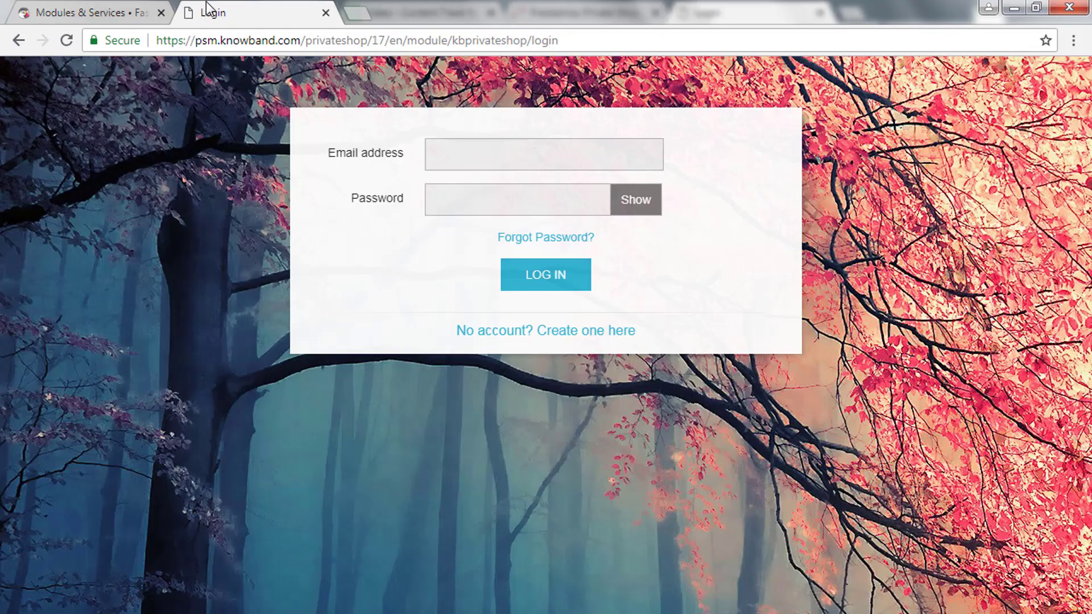
left_click(67, 39)
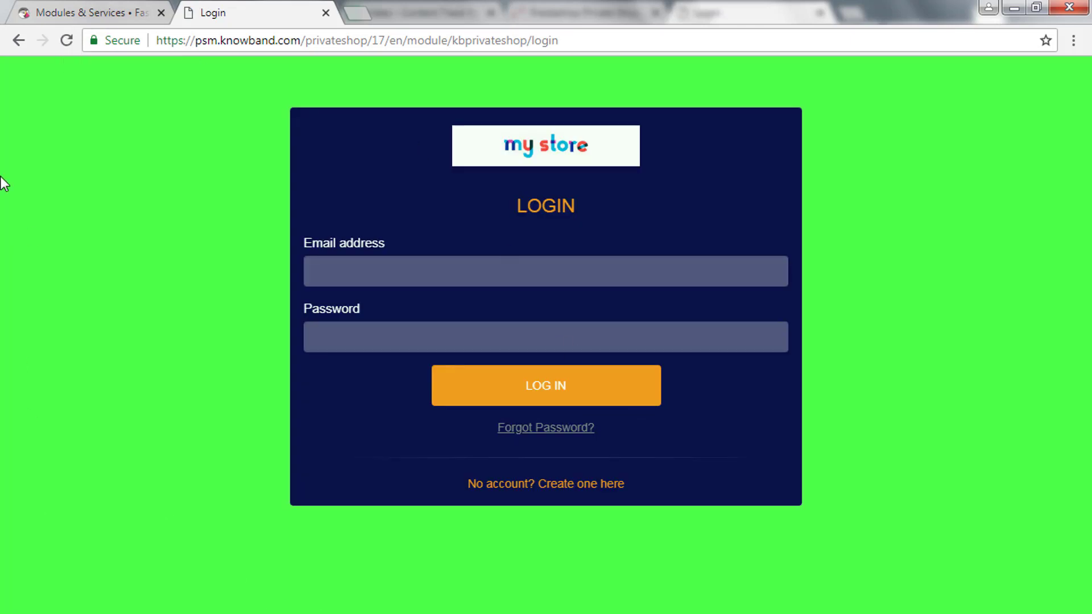
left_click(77, 10)
Switch the form background to Apply Image and upload Lighthouse.jpg from Sample Pictures.
scroll(636, 475, "down", 7)
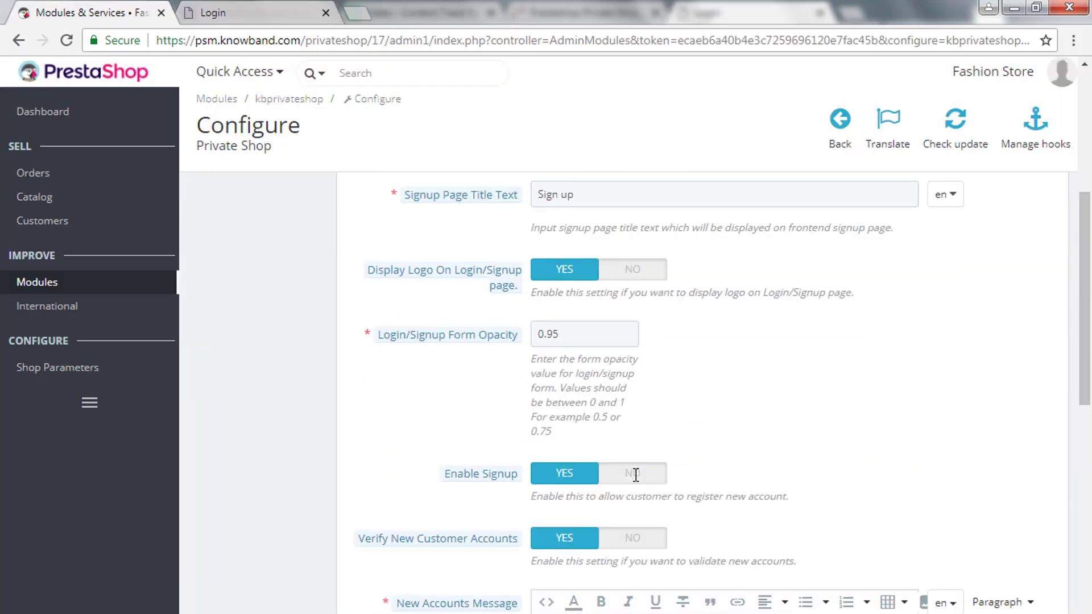
scroll(635, 475, "down", 9)
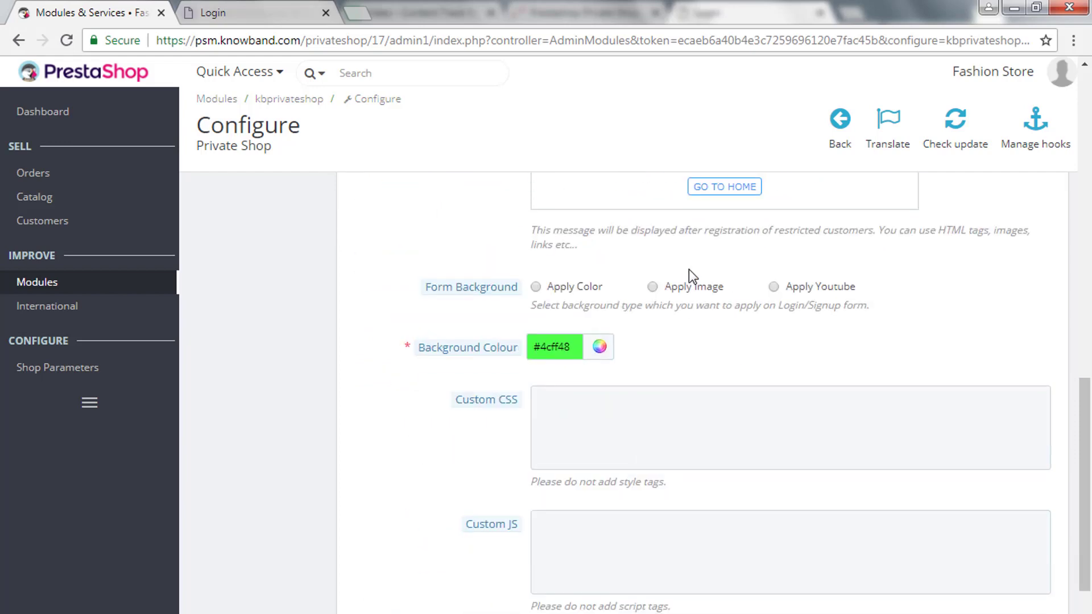
left_click(692, 287)
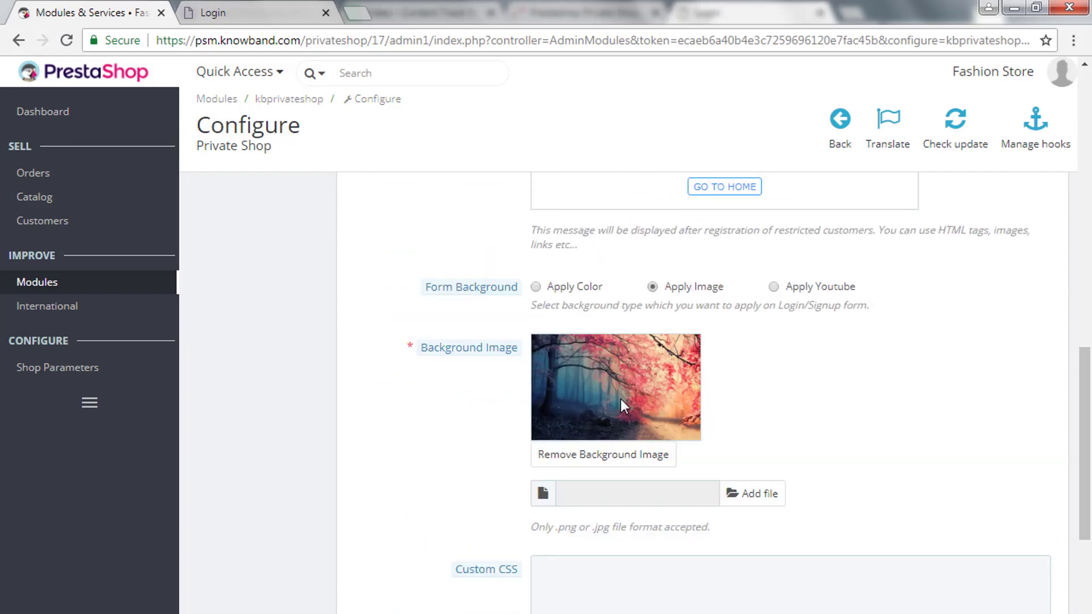
left_click(748, 495)
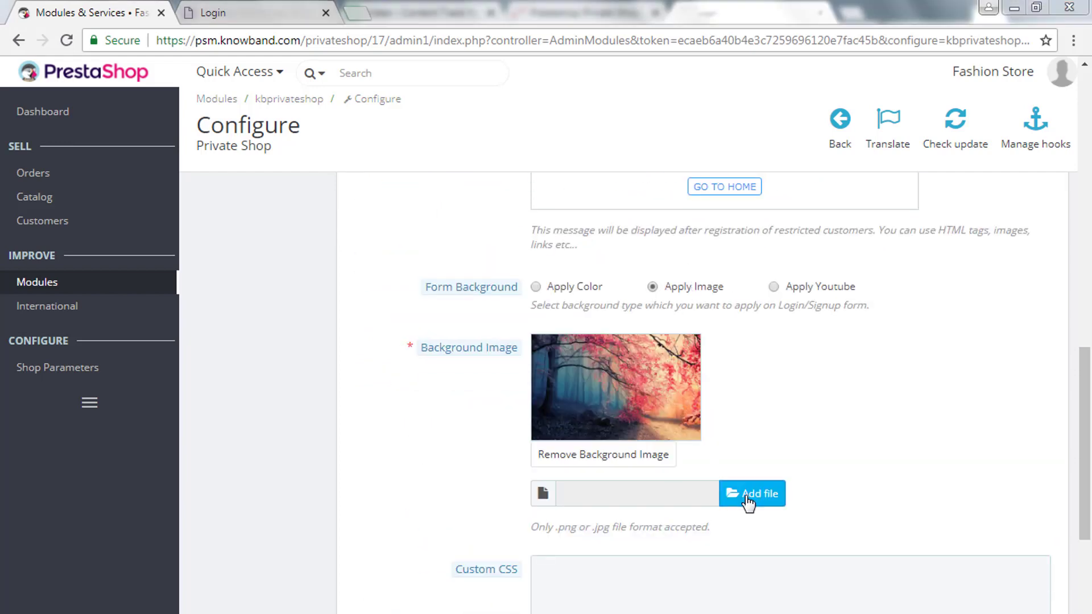
double_click(214, 206)
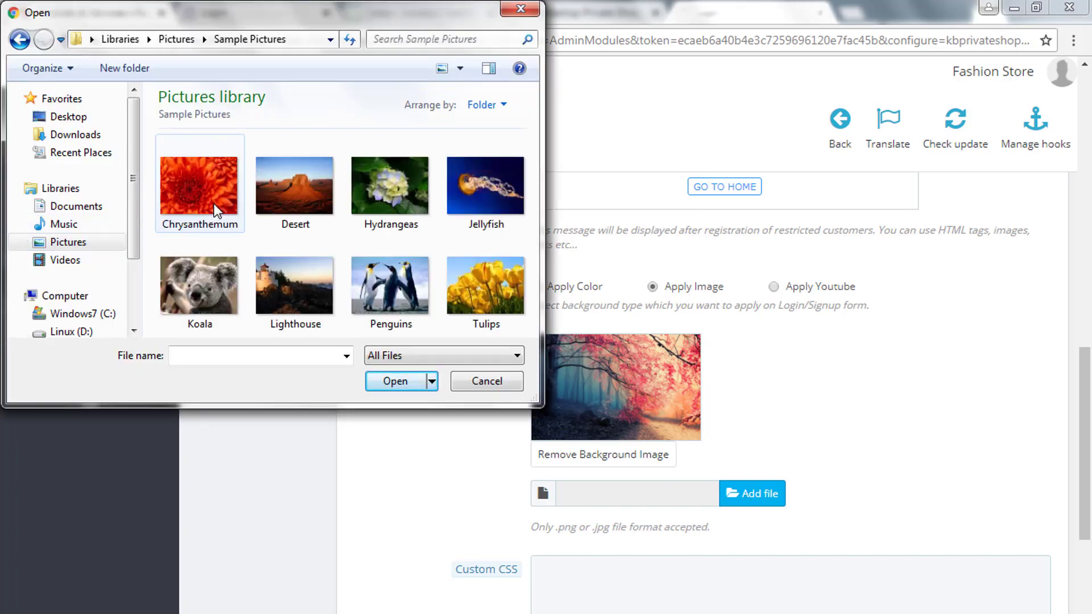
left_click(302, 293)
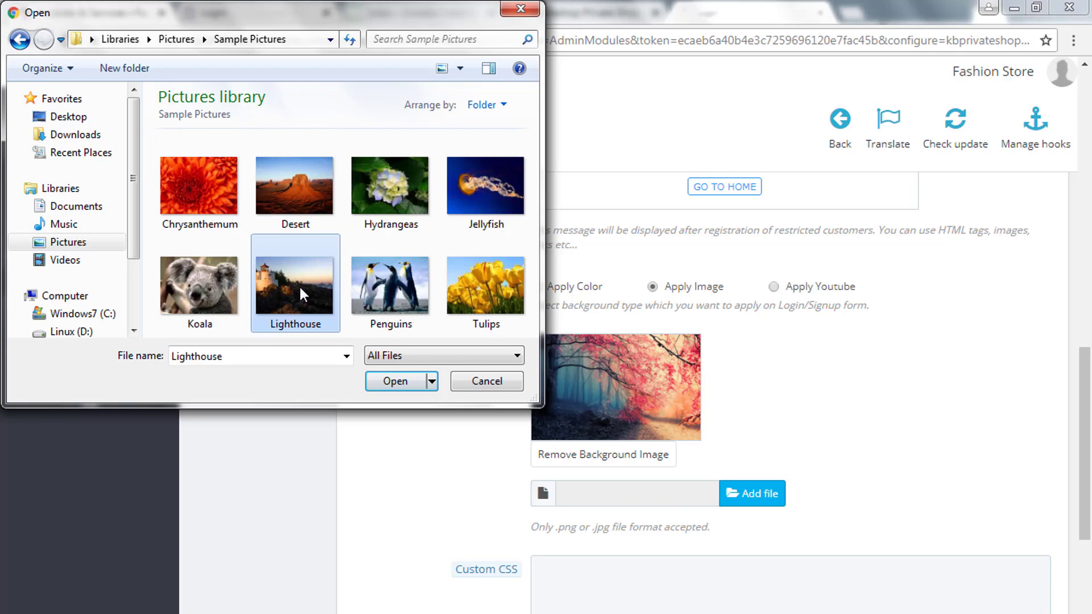
left_click(403, 382)
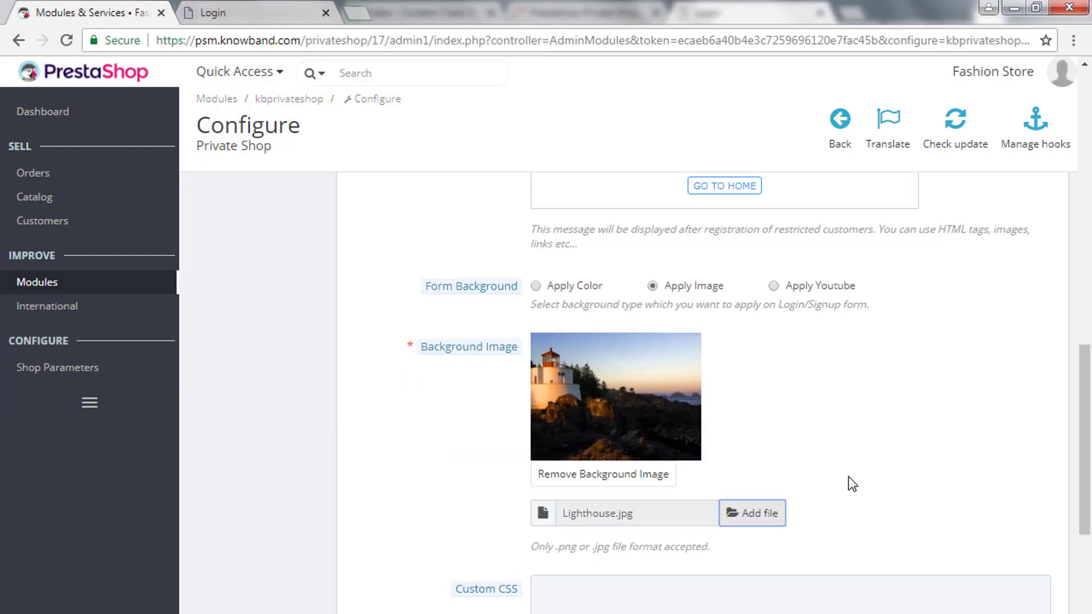
scroll(848, 483, "down", 5)
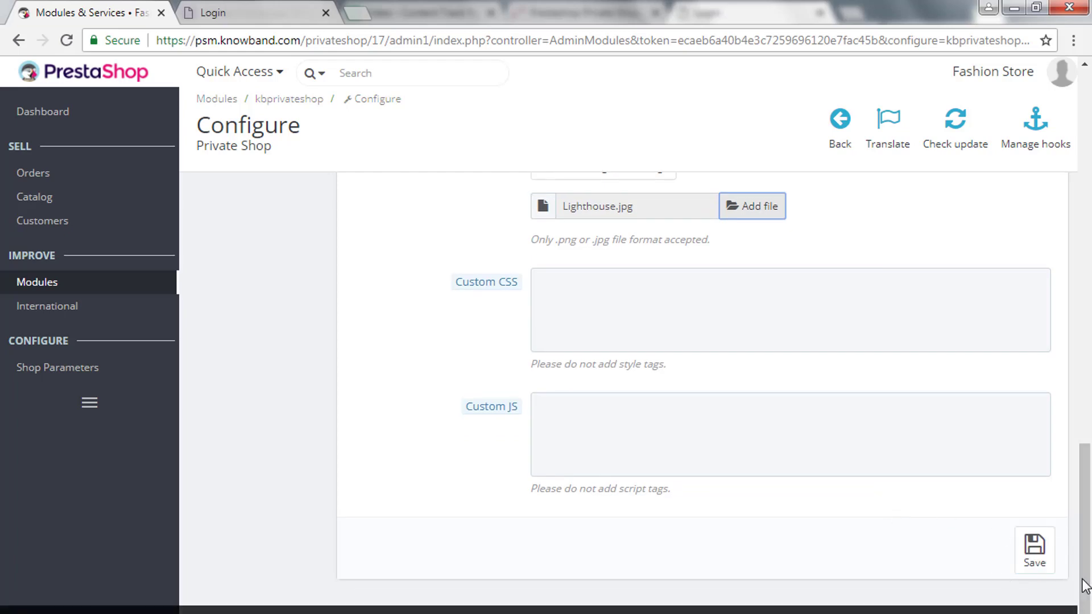
Save the lighthouse background, reload the storefront login page to view it, then return.
left_click(1048, 564)
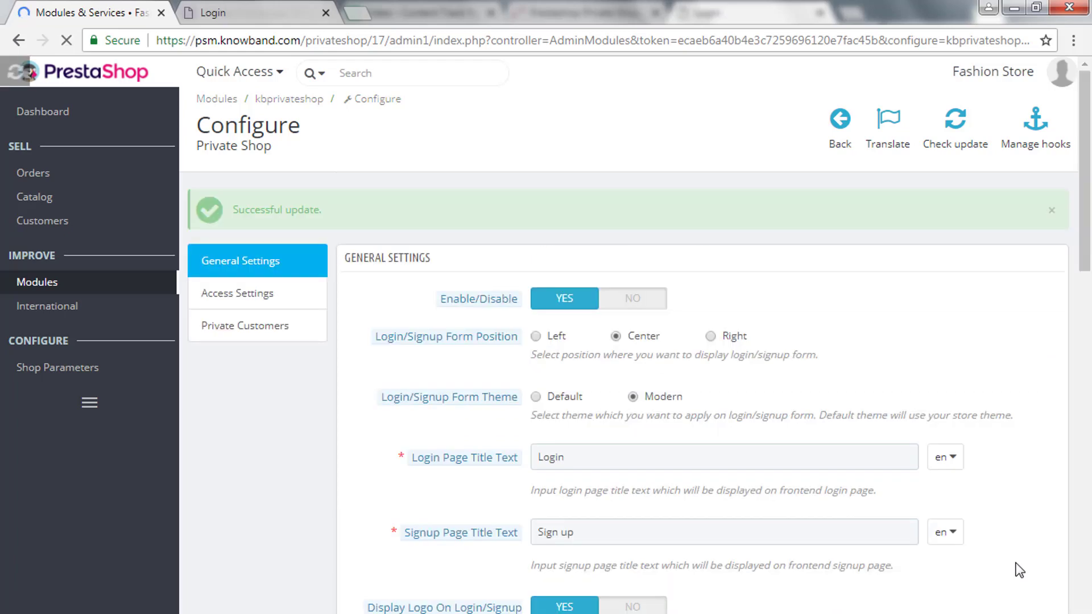
scroll(1018, 570, "down", 3)
scroll(1018, 570, "down", 8)
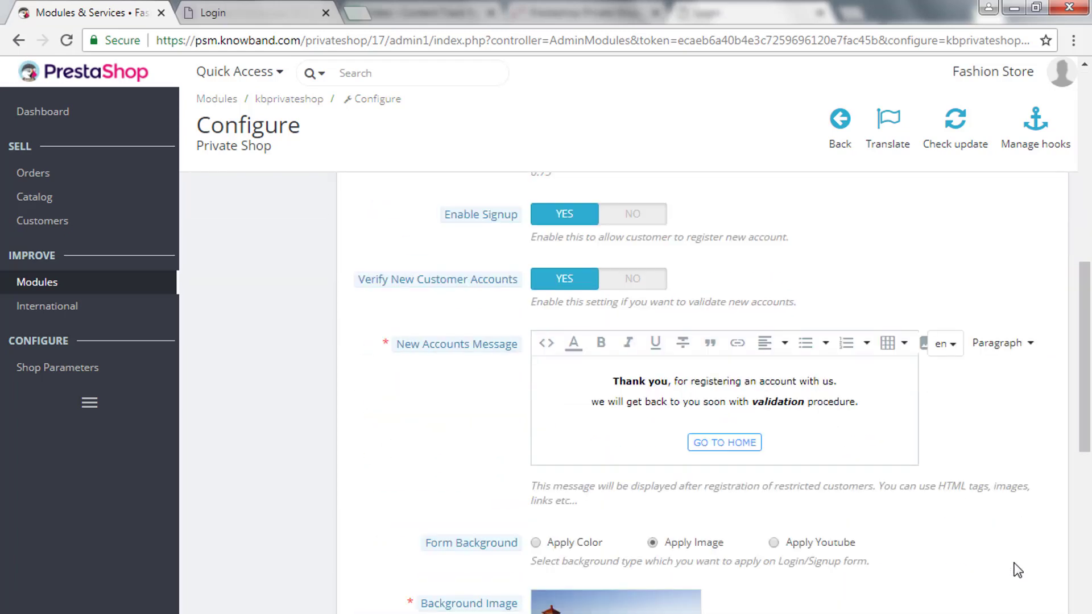
left_click(250, 13)
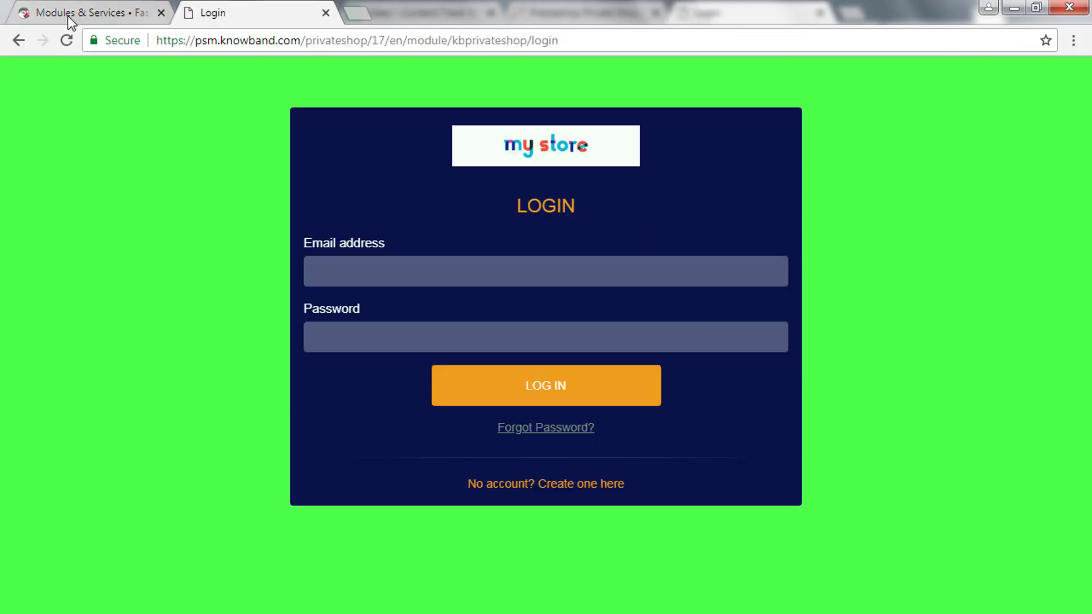
left_click(65, 40)
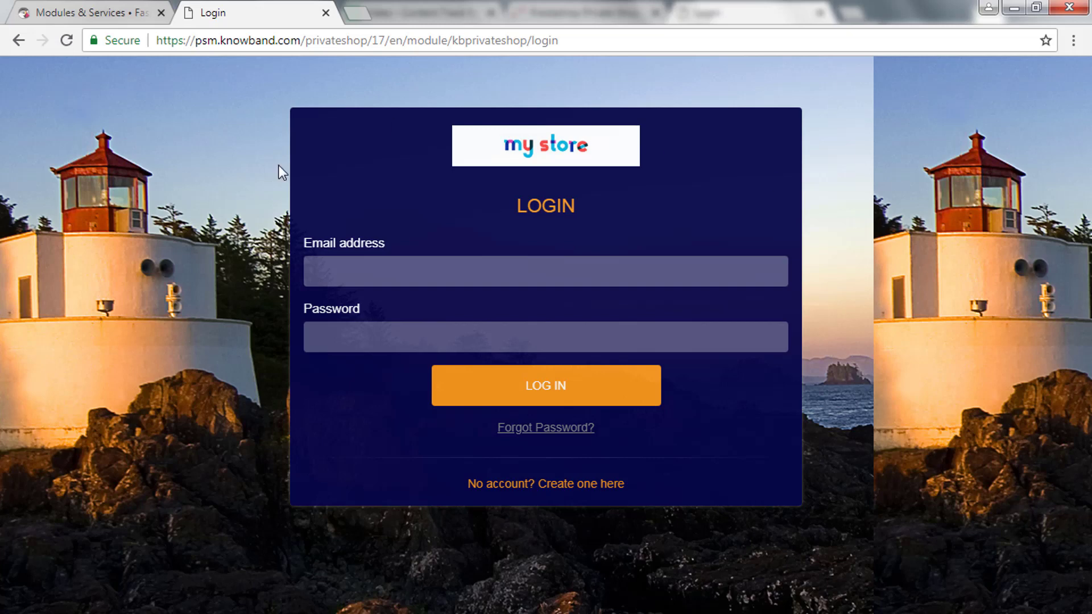
left_click(76, 5)
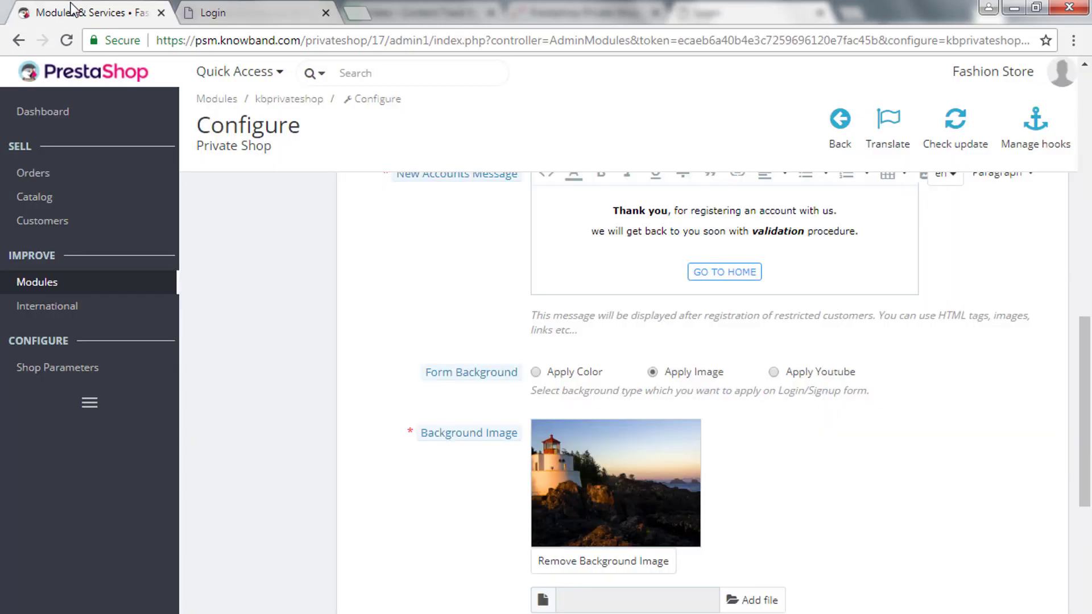
left_click(785, 375)
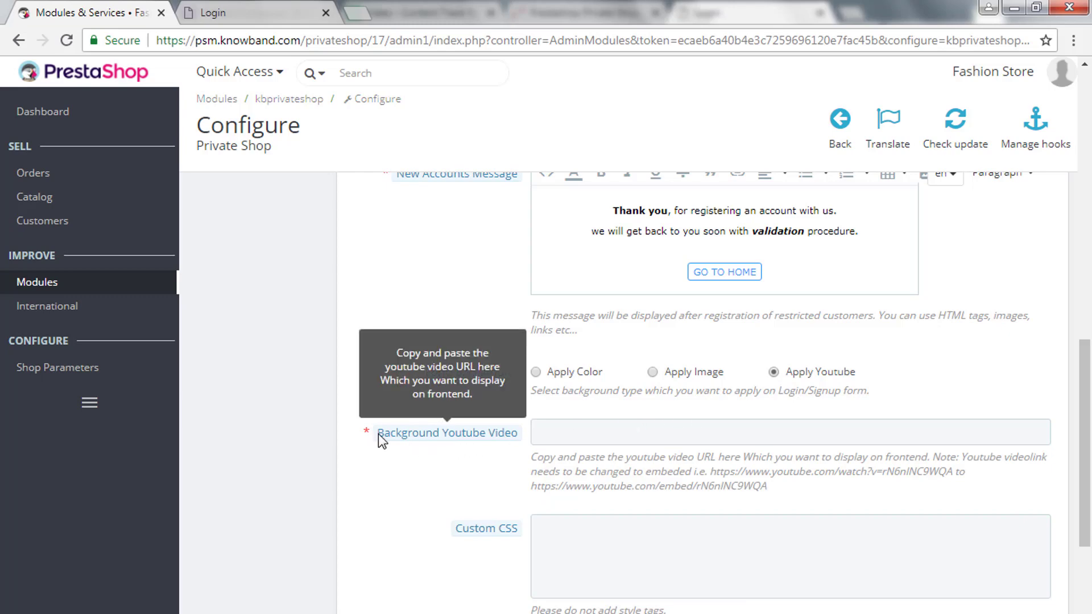
left_click_drag(378, 434, 523, 431)
left_click(677, 431)
scroll(654, 426, "down", 3)
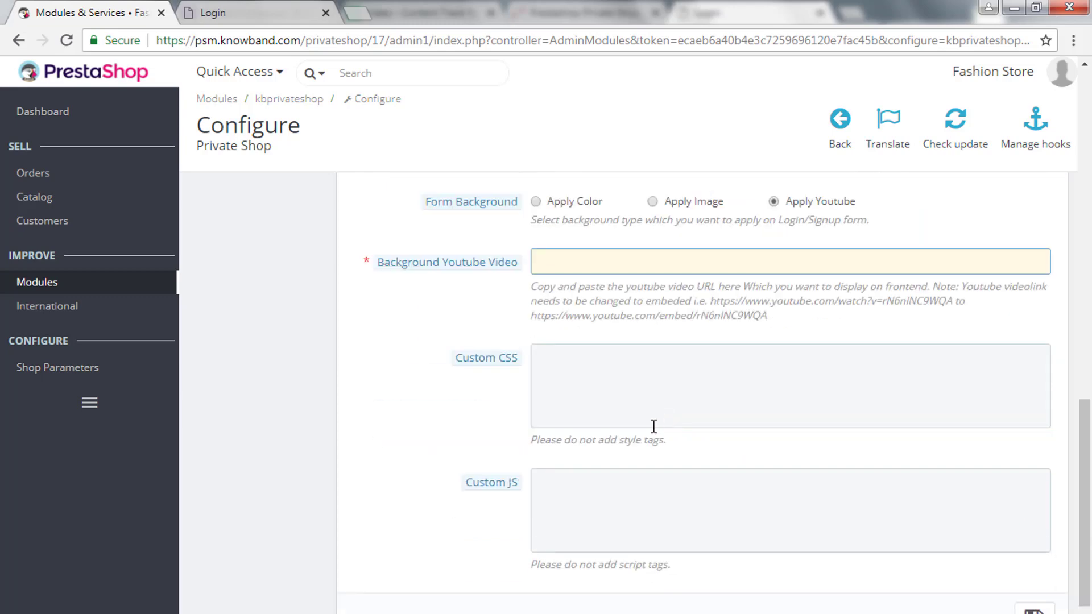
left_click_drag(457, 360, 526, 360)
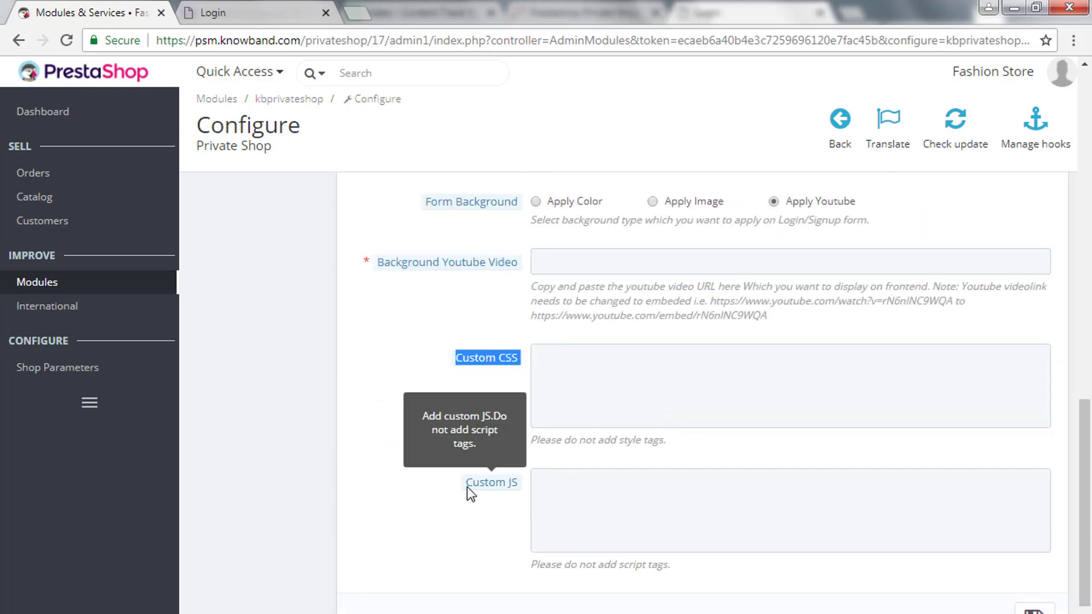
left_click_drag(466, 483, 519, 482)
left_click(555, 467)
scroll(555, 467, "up", 7)
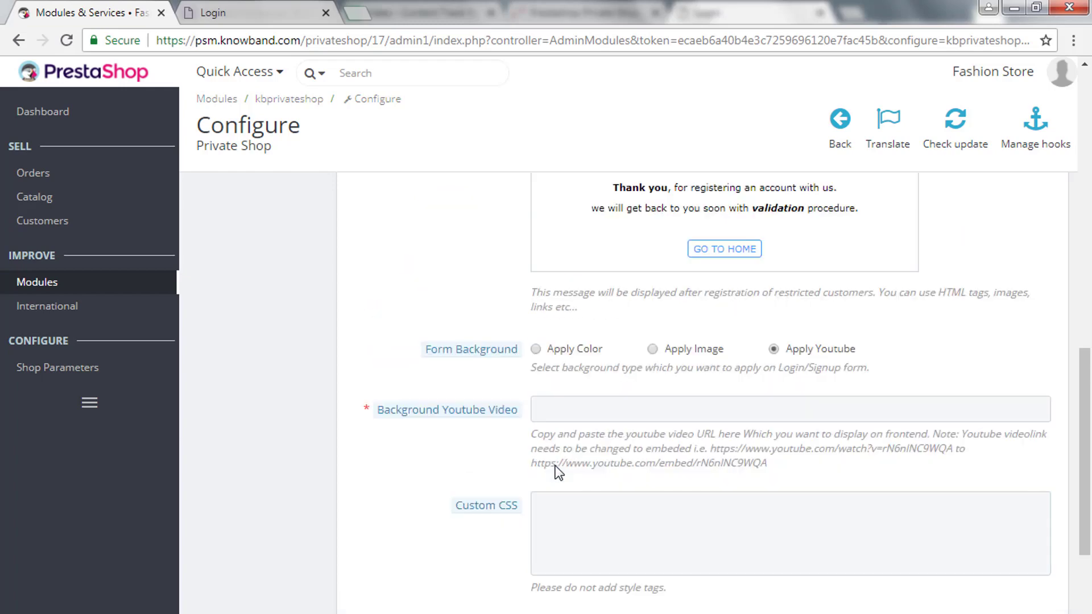
scroll(555, 473, "up", 10)
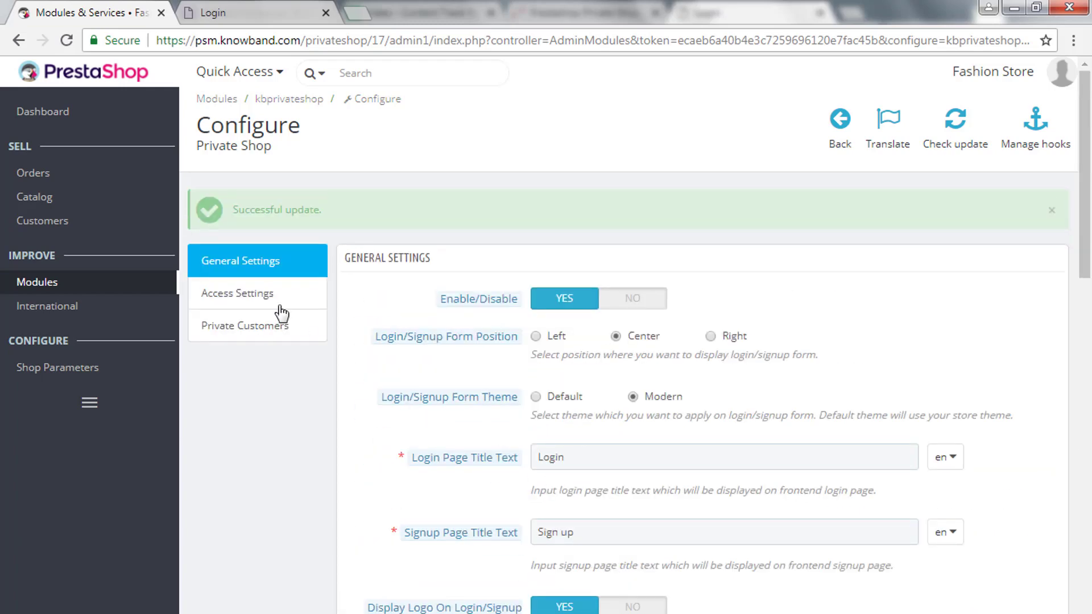
In Access Settings, set Privatize Shop Type to Only Selected and add the admin's own IP.
left_click(253, 298)
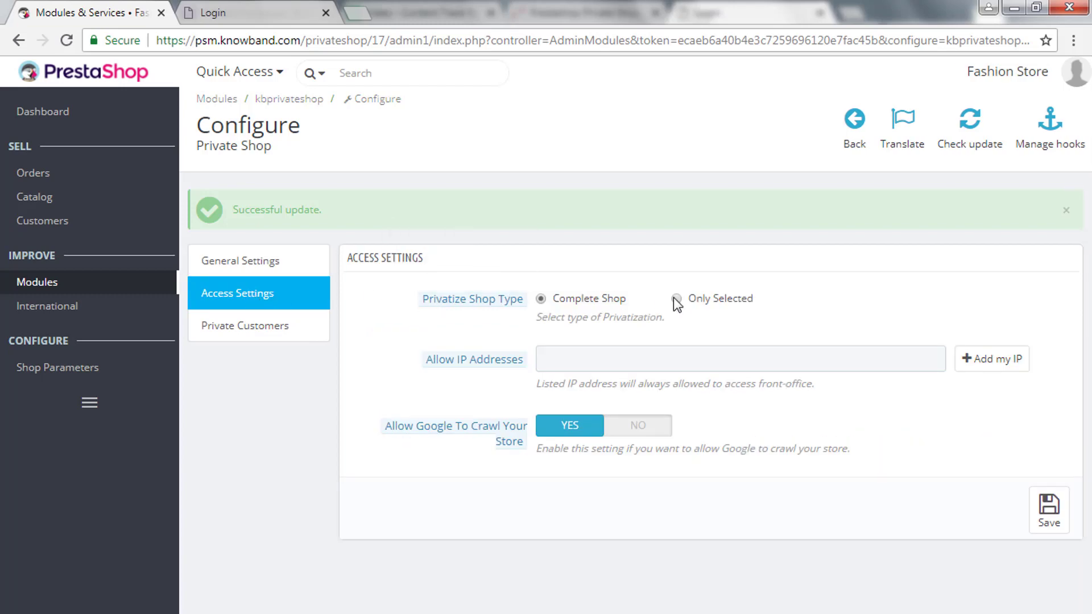
left_click(697, 301)
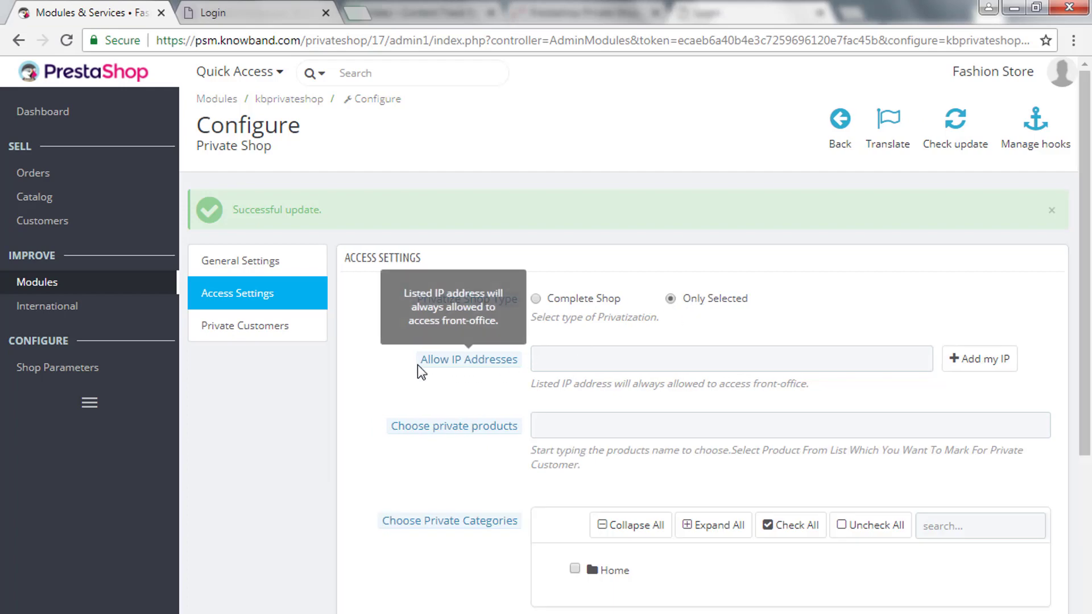
left_click_drag(418, 361, 593, 368)
left_click(586, 356)
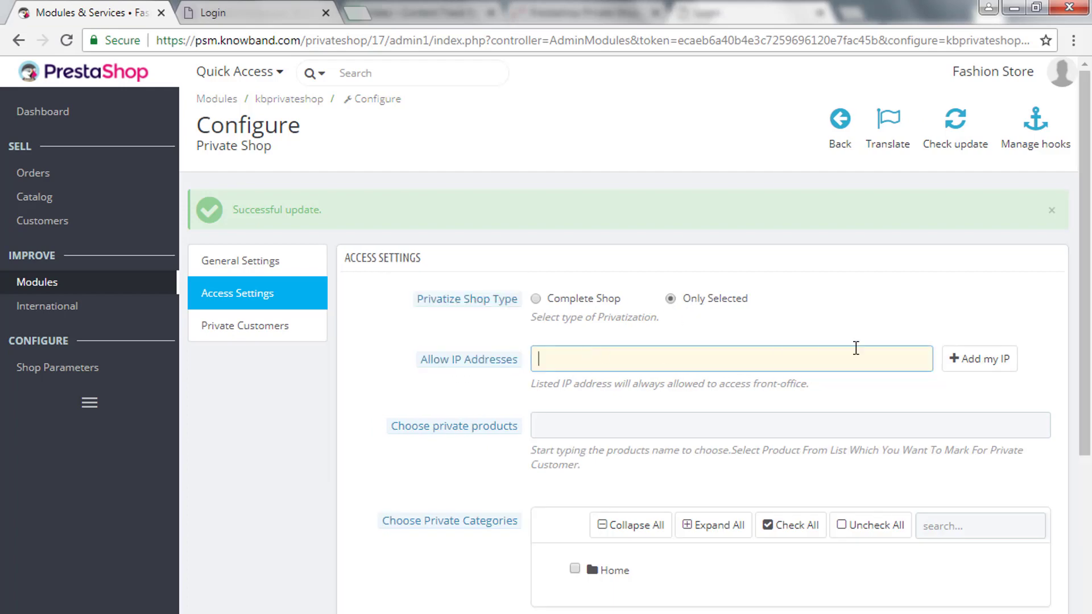
left_click(973, 358)
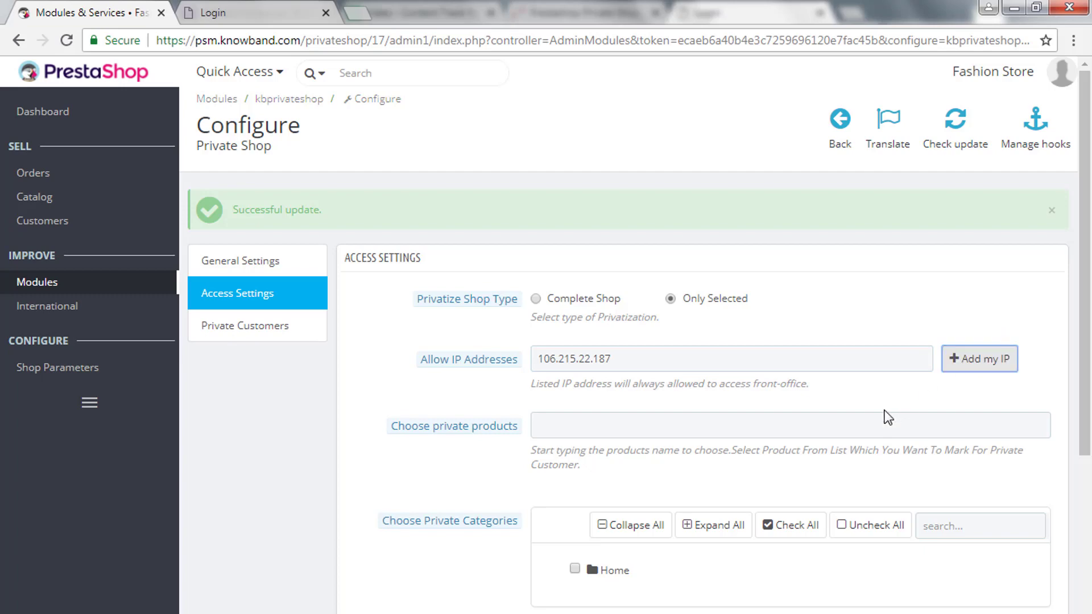
Try 'humm' in the private products autocomplete, then leave the field empty.
left_click(600, 422)
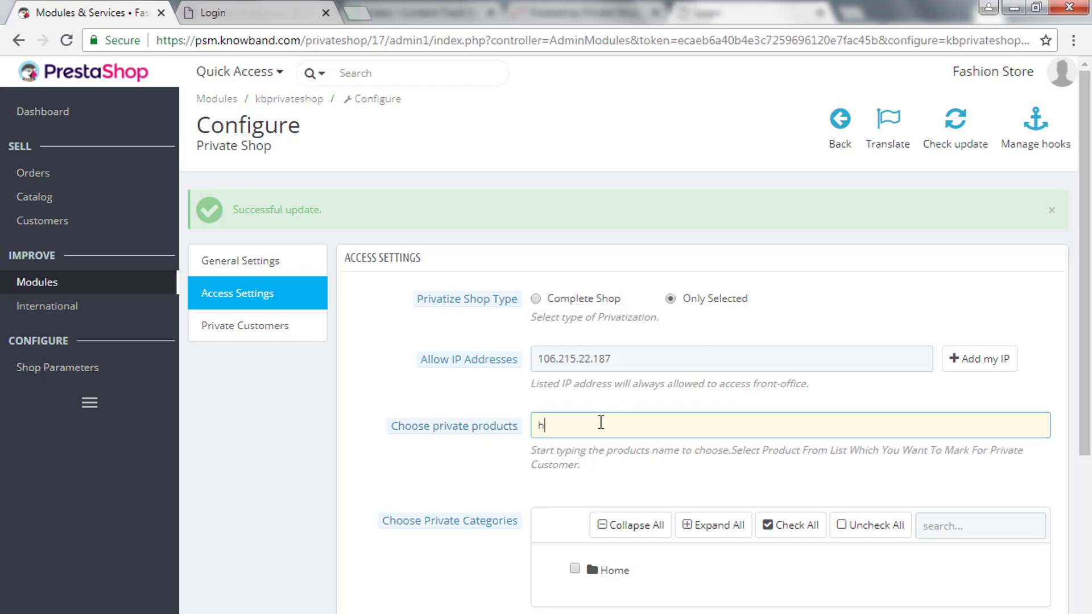
type("hummingbird printed t-shirt (ref: demo_1")
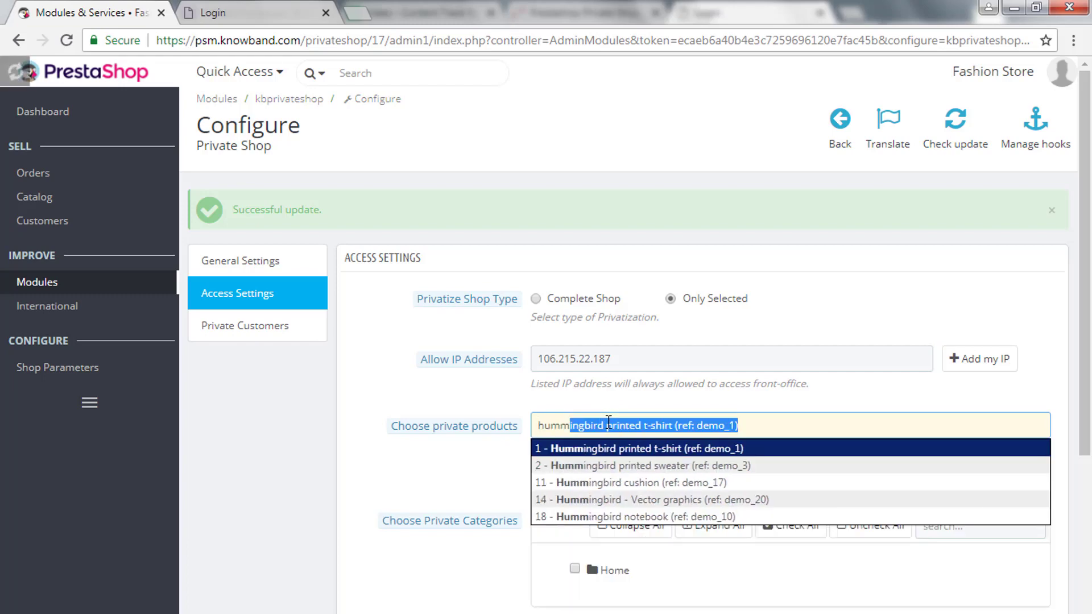
key("Up")
key("Down")
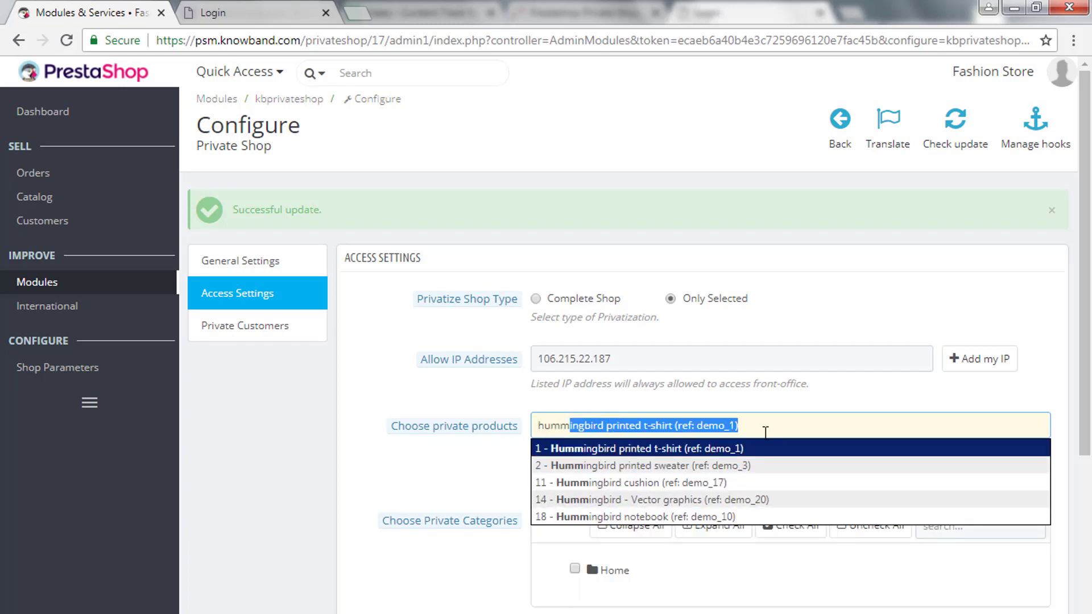
left_click_drag(765, 426, 438, 425)
key("BackSpace")
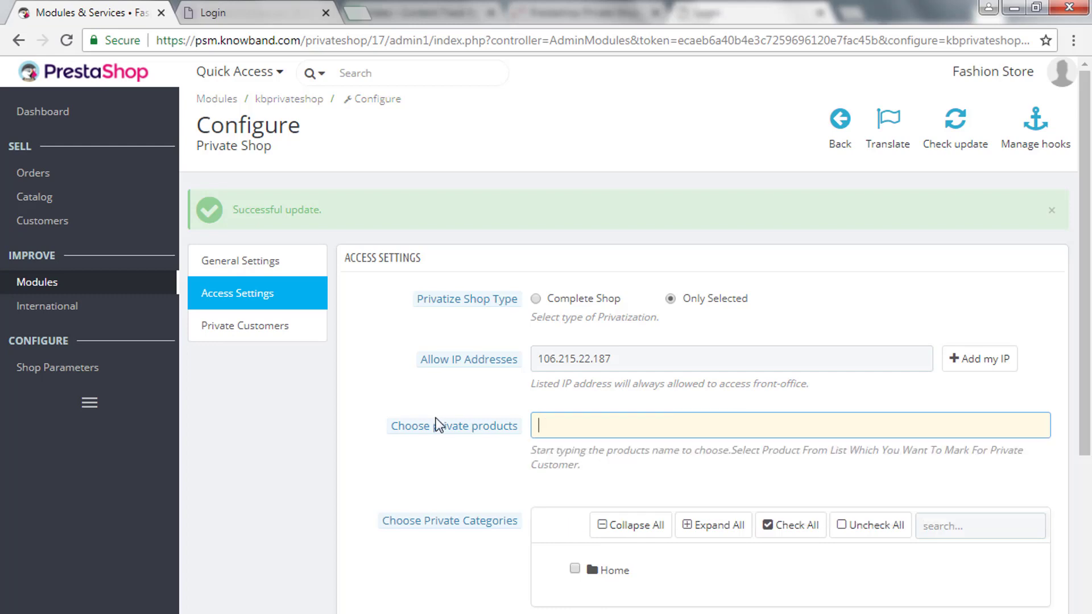
Expand and collapse the Home category tree without choosing private categories.
scroll(523, 523, "down", 2)
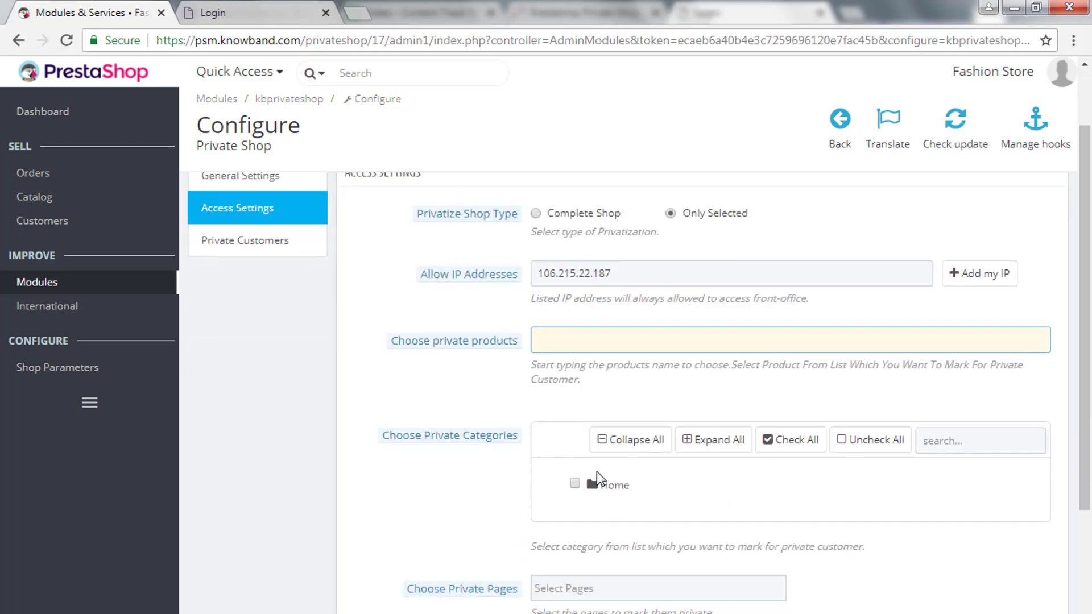
left_click_drag(378, 436, 512, 437)
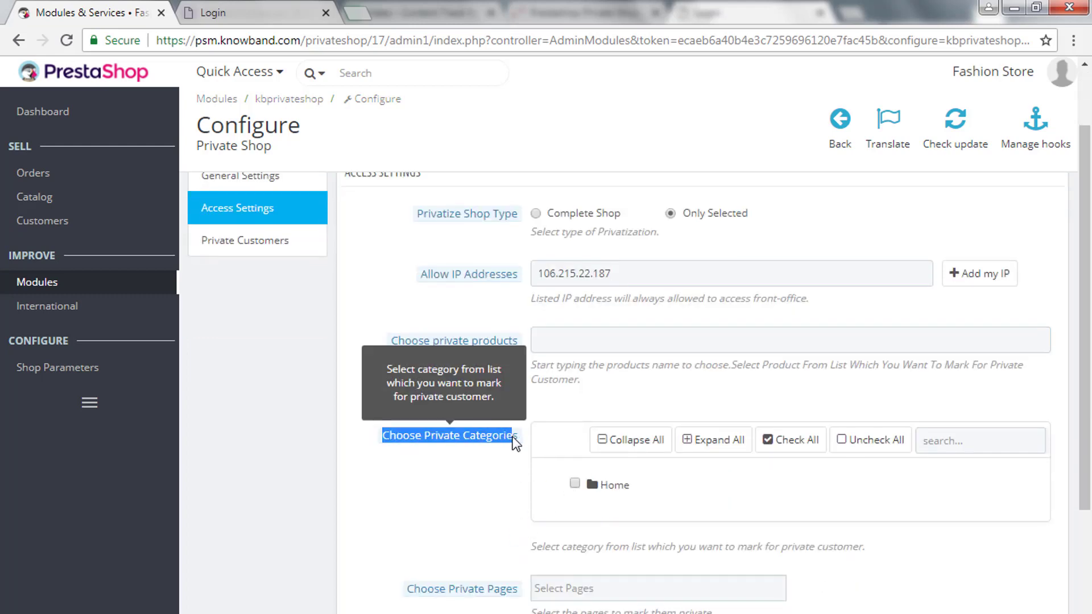
left_click(520, 470)
scroll(614, 486, "down", 1)
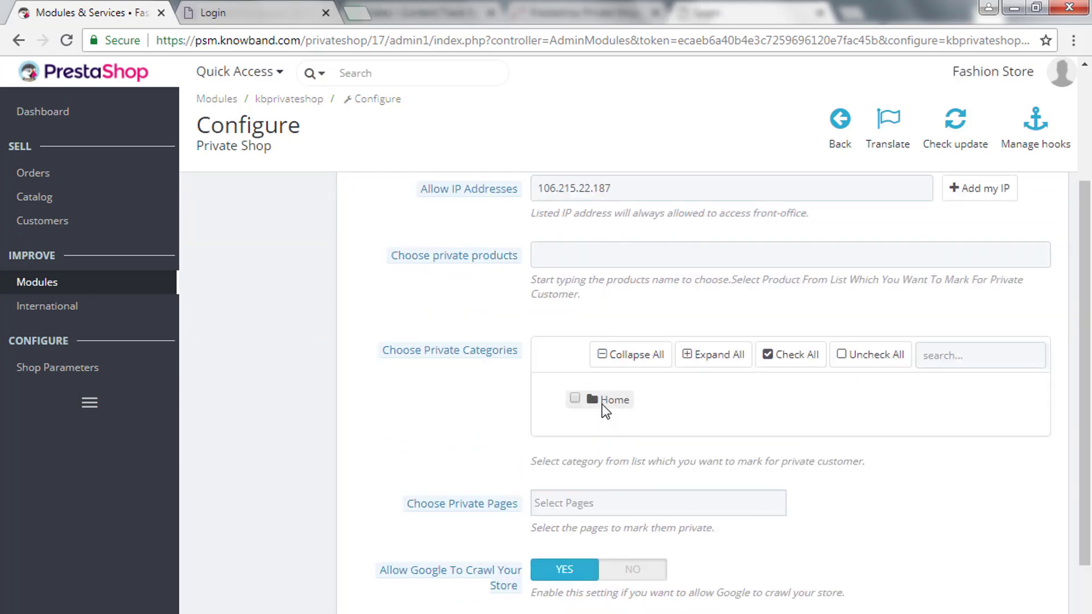
double_click(603, 401)
left_click(602, 401)
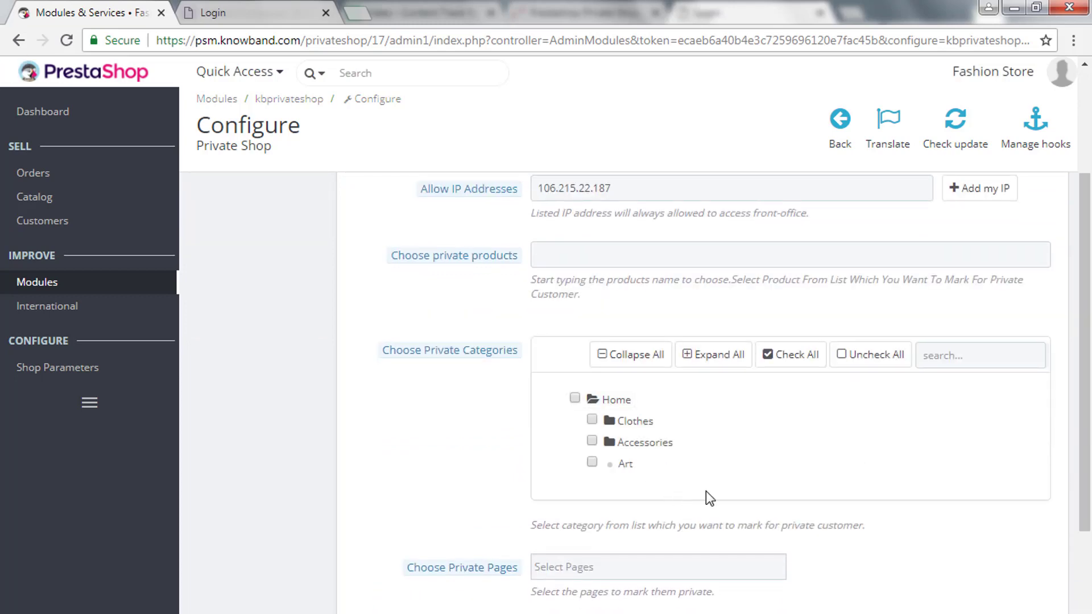
left_click(604, 404)
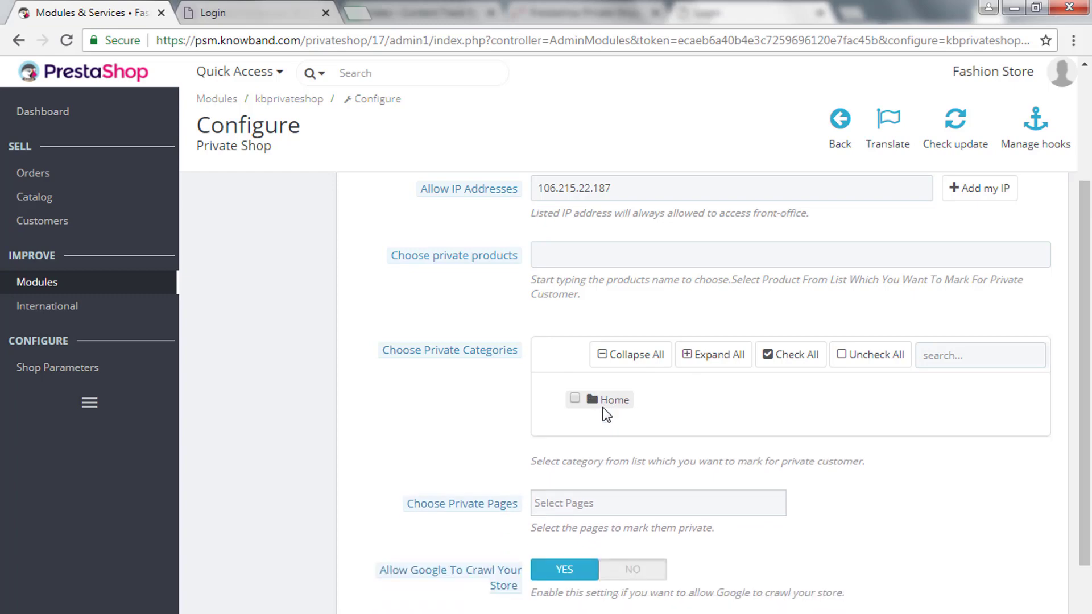
Leave Private Pages empty, keep Google crawling allowed, and save the access settings.
left_click_drag(401, 506, 578, 498)
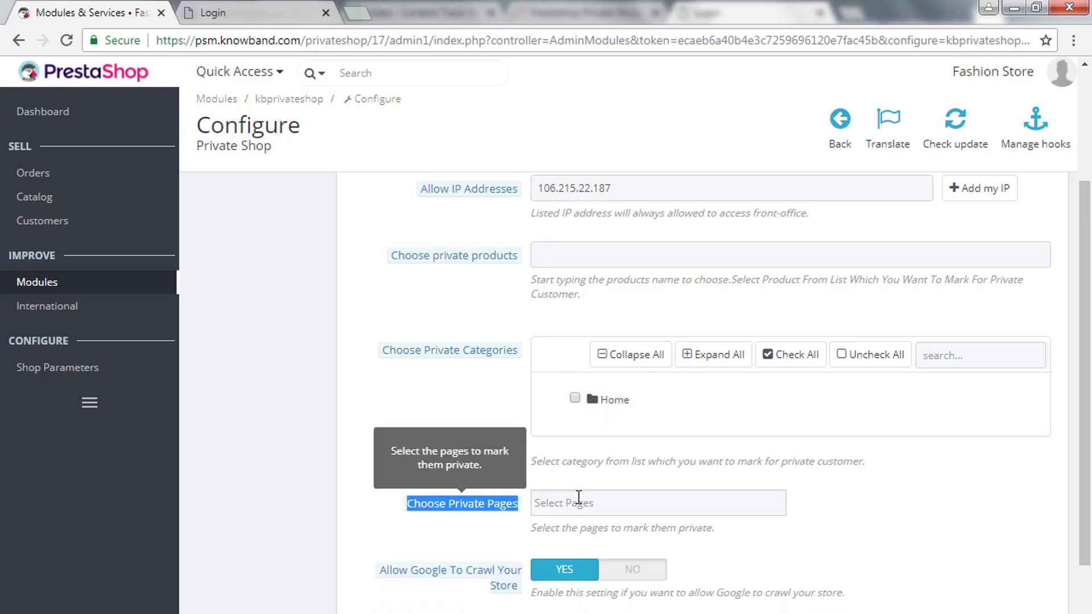
left_click(578, 501)
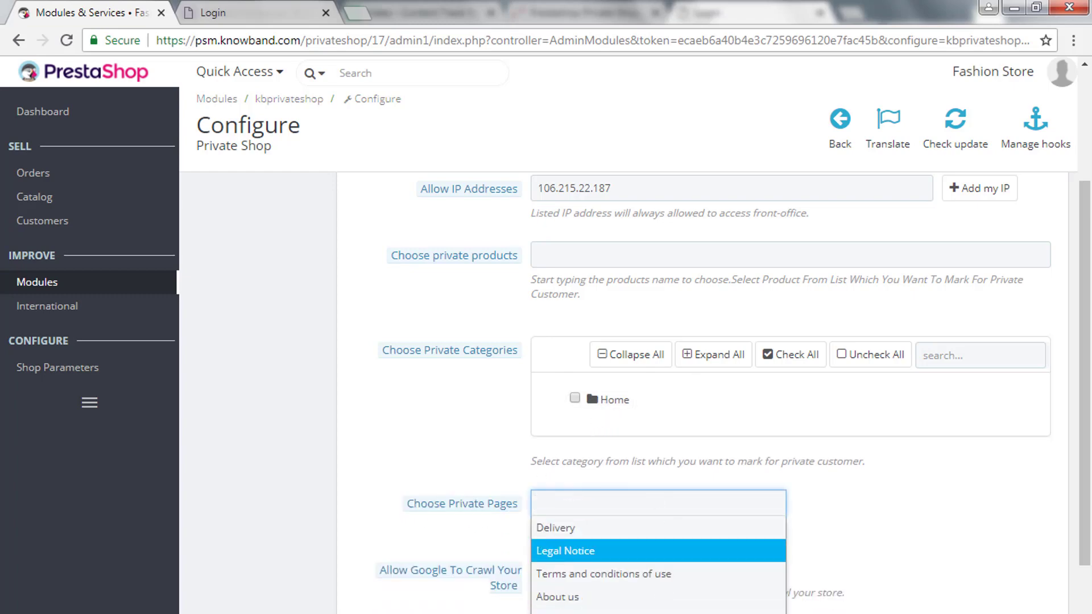
left_click(587, 602)
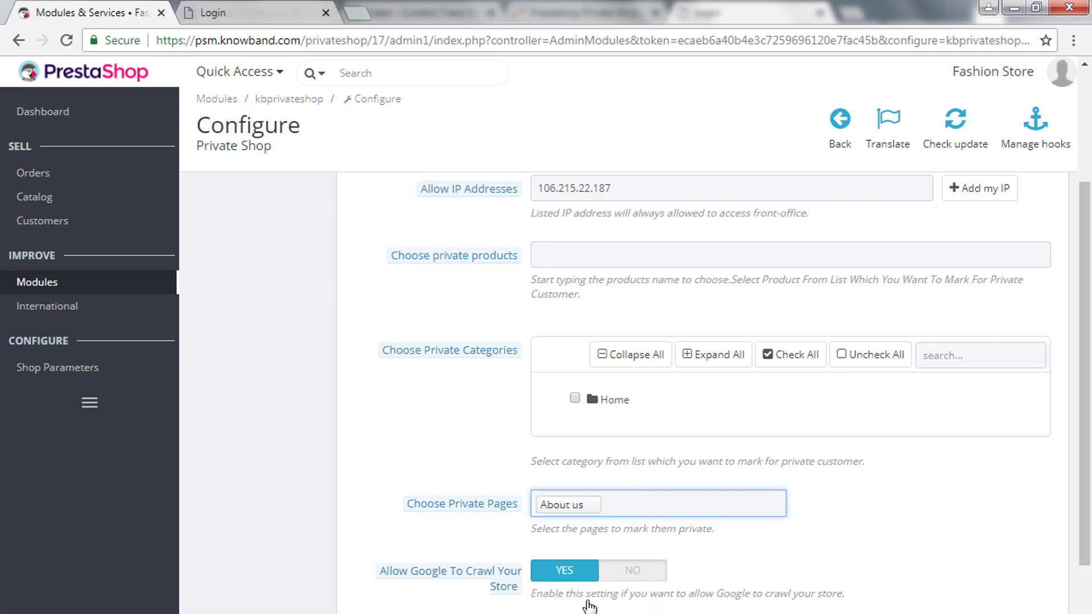
key("BackSpace")
scroll(588, 603, "down", 2)
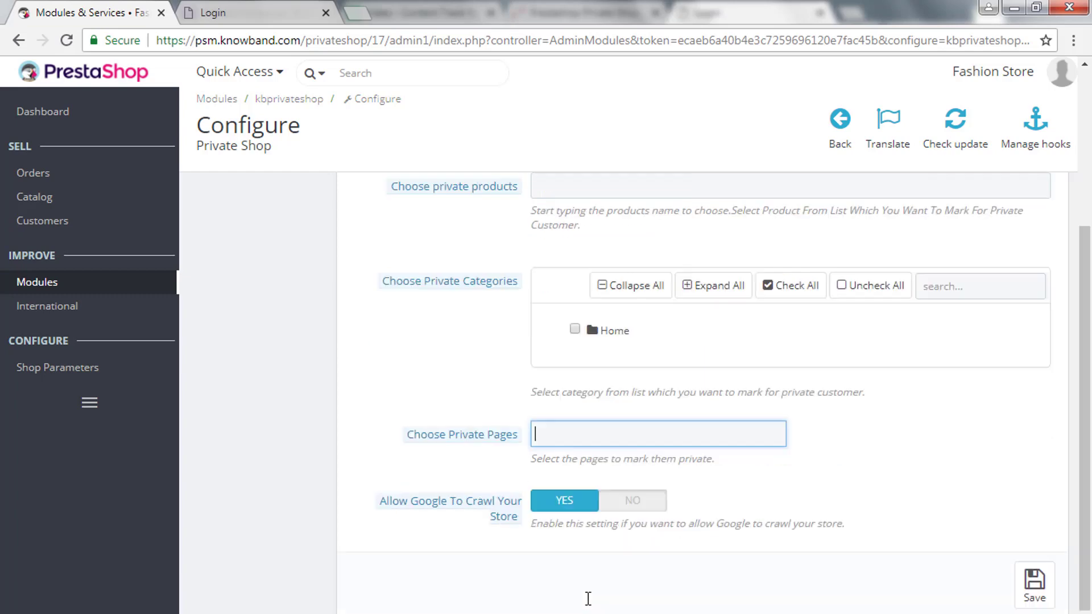
left_click(641, 492)
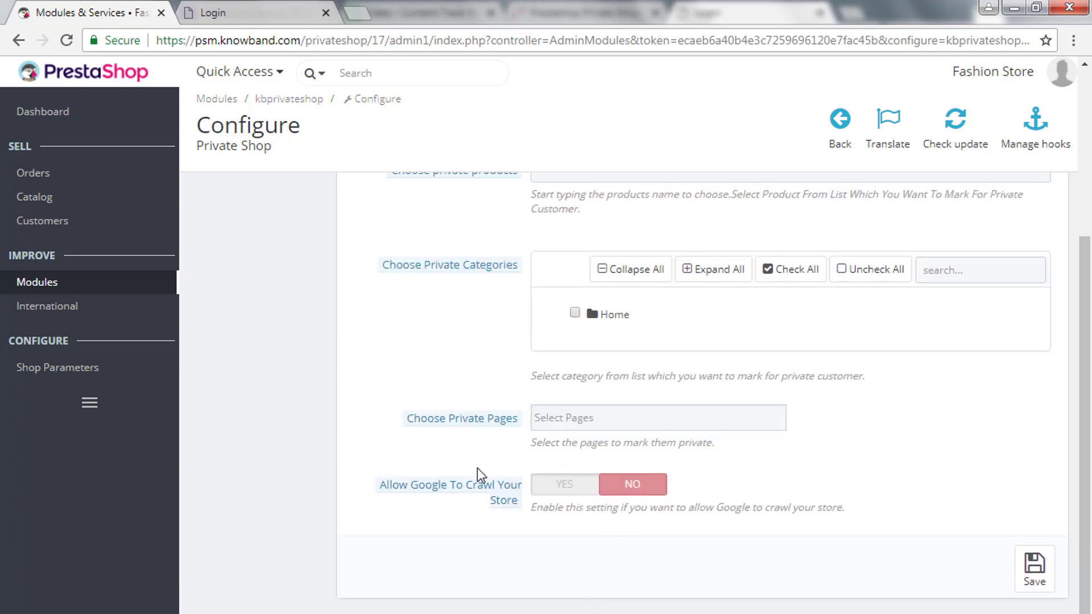
left_click(556, 493)
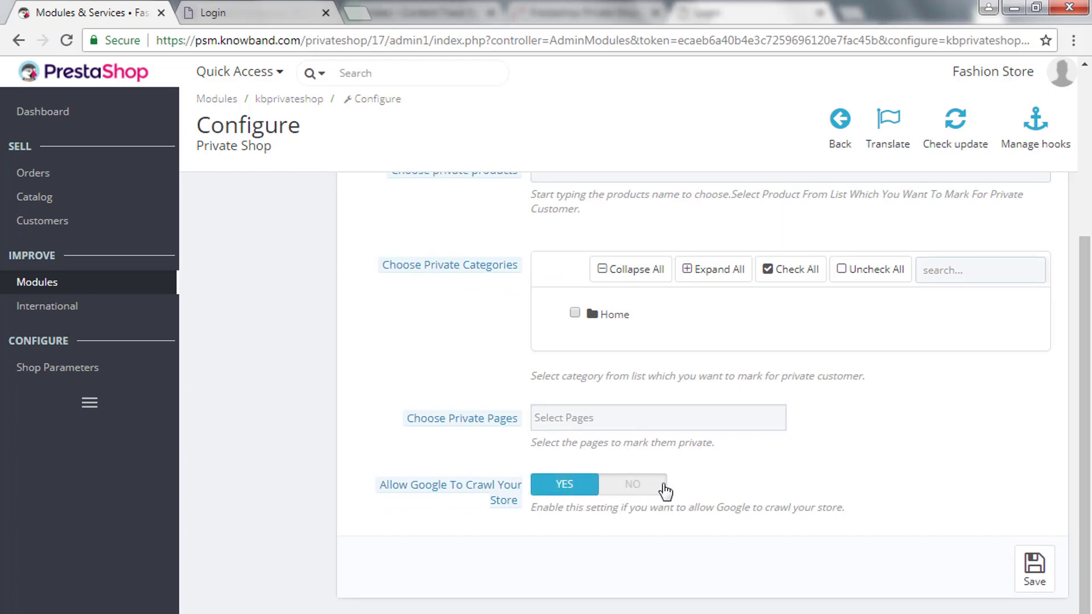
key("Return")
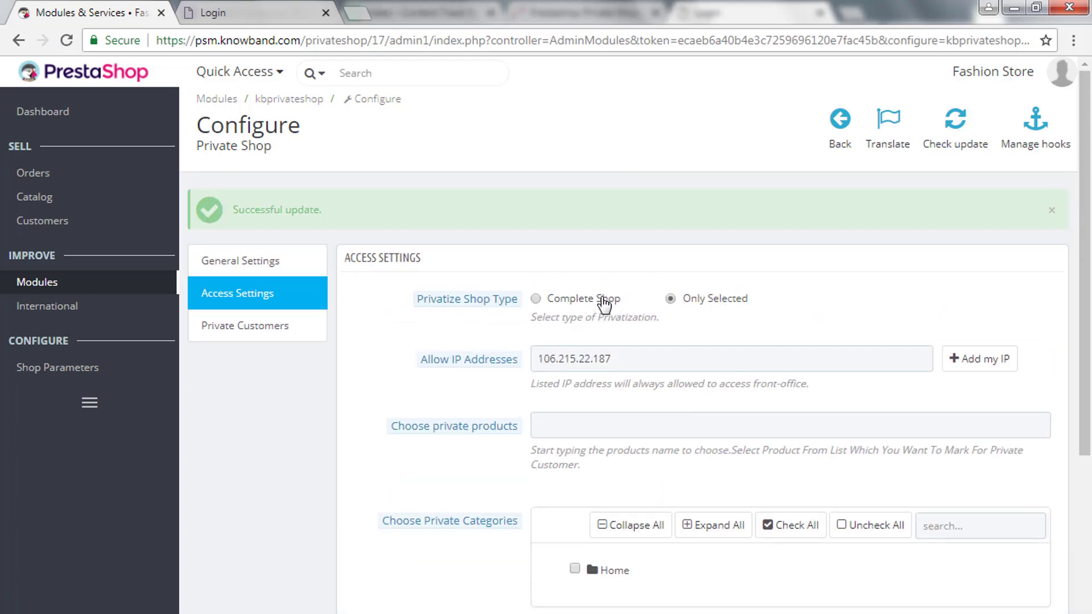
Privatize the Complete Shop, empty the allowed IP addresses field, and save the access settings.
left_click(603, 300)
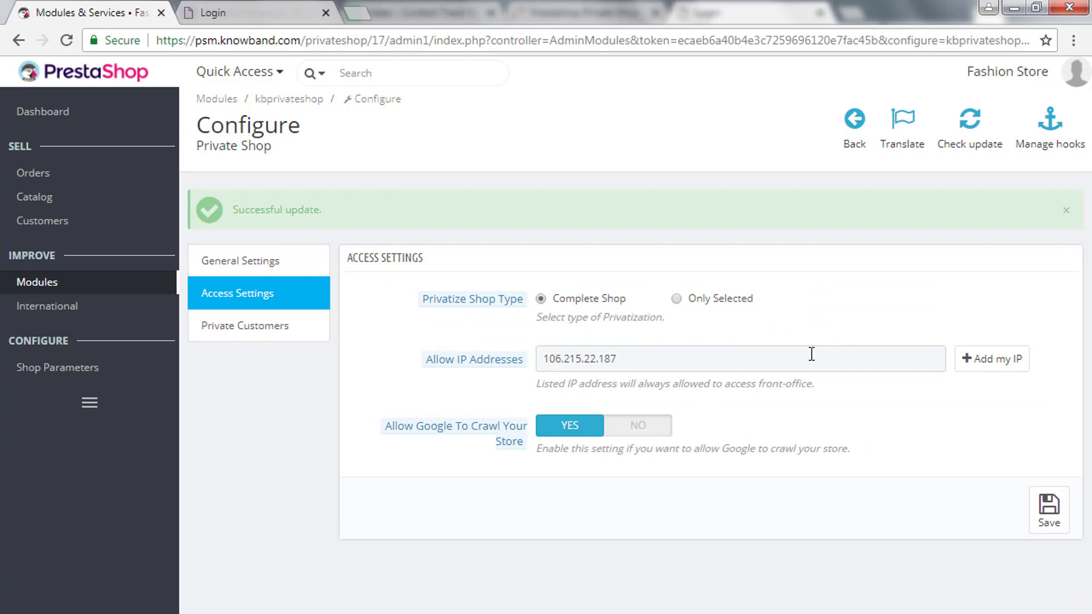
key("ctrl+a")
key("BackSpace")
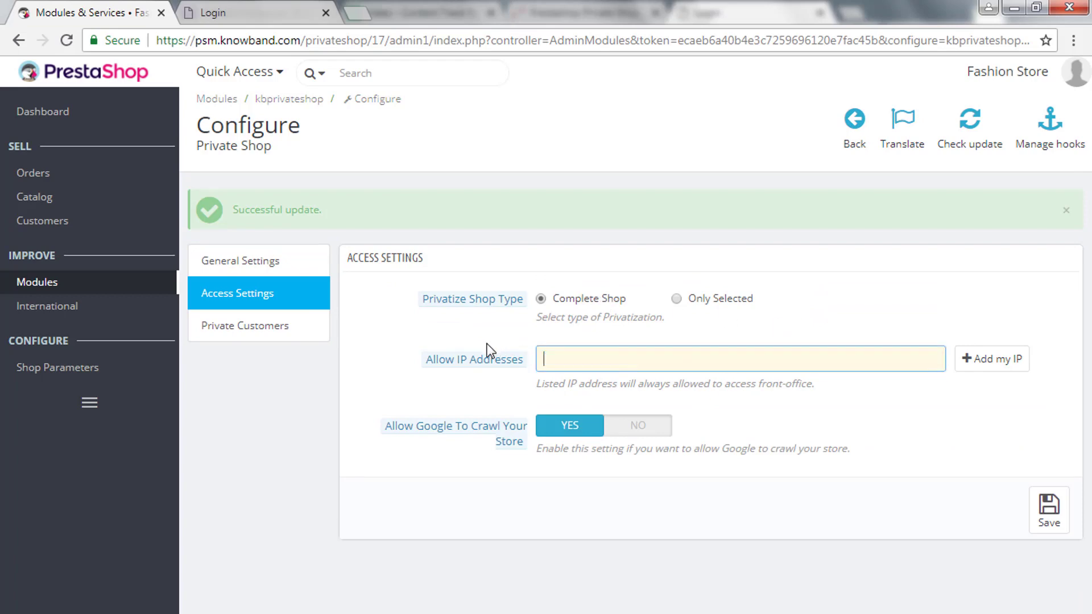
left_click(758, 411)
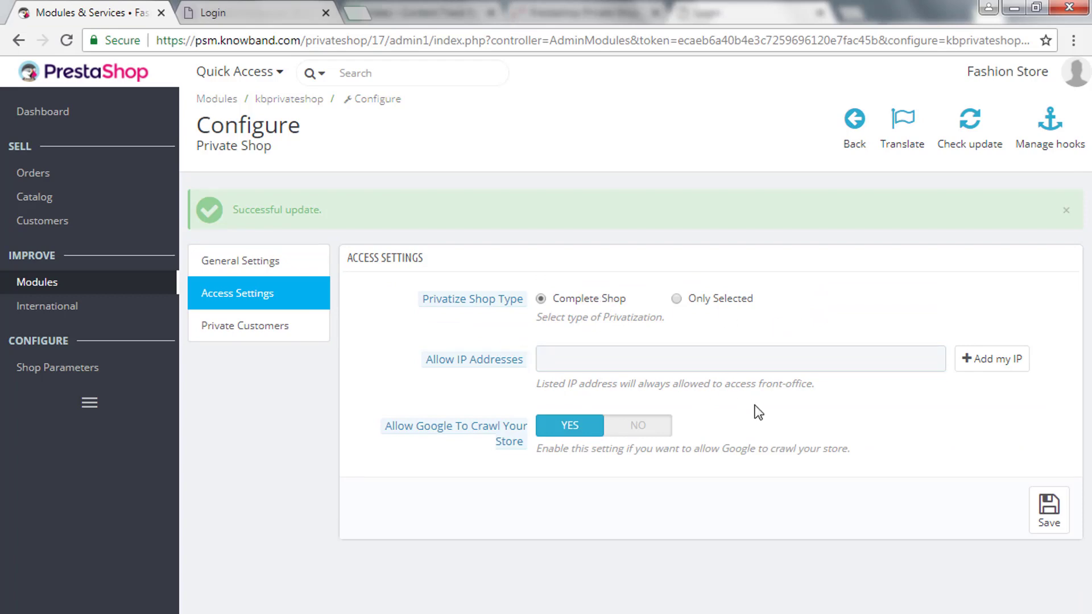
left_click(1051, 508)
Switch the General Settings form background to Apply Image (lighthouse) and save, confirming the update message.
left_click(286, 264)
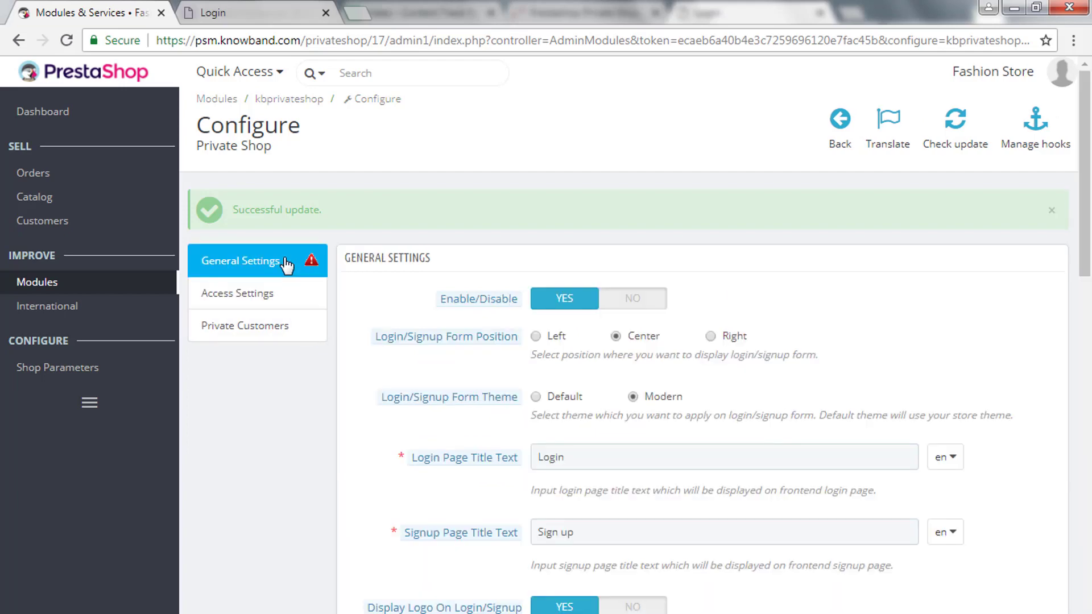
scroll(680, 409, "down", 10)
scroll(679, 405, "down", 3)
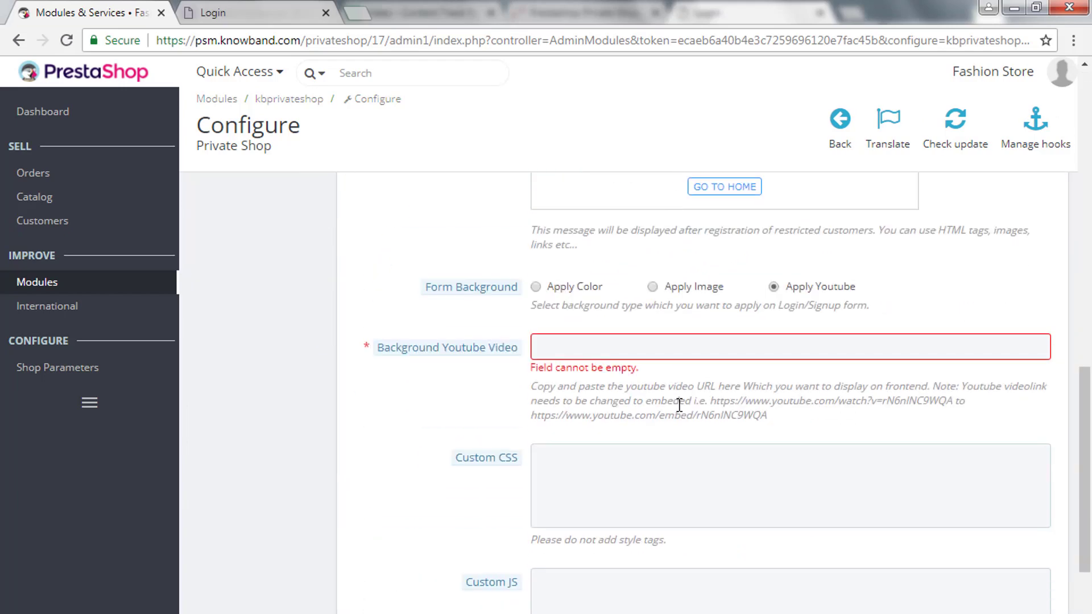
left_click(673, 287)
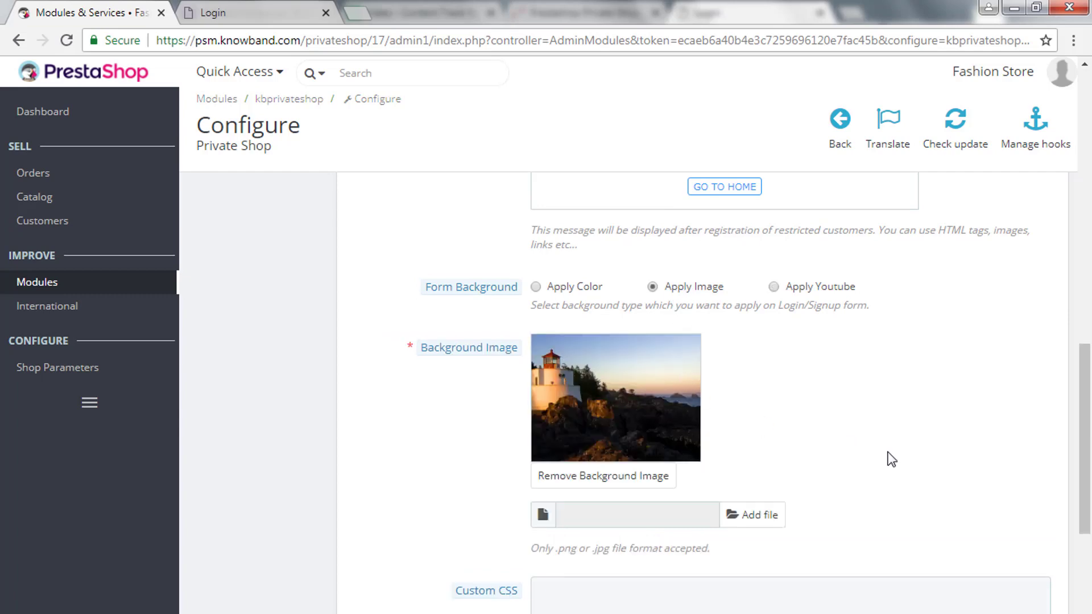
scroll(888, 458, "down", 3)
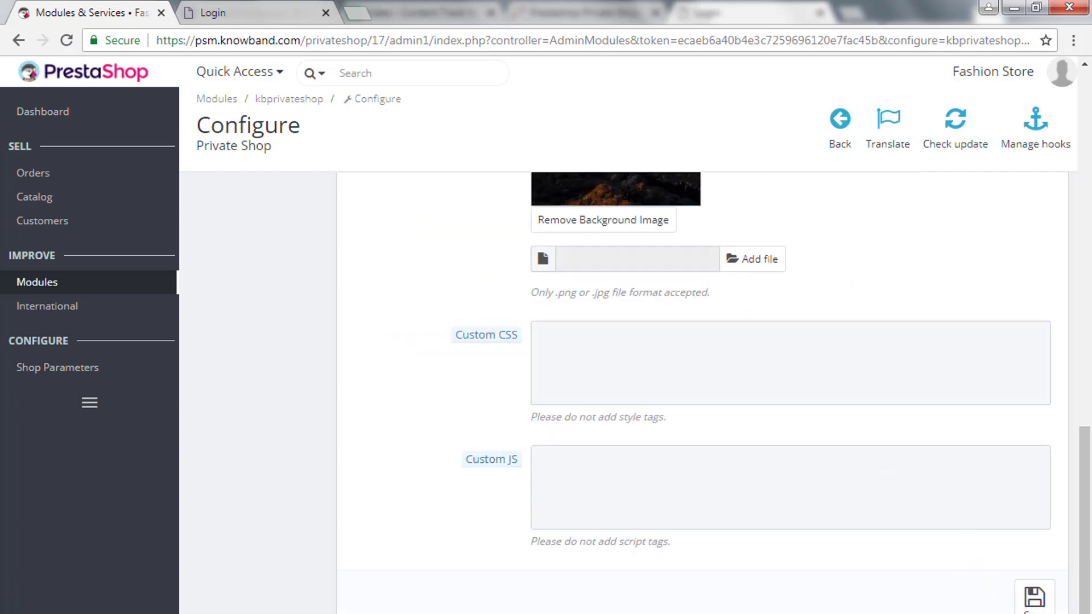
left_click(1042, 604)
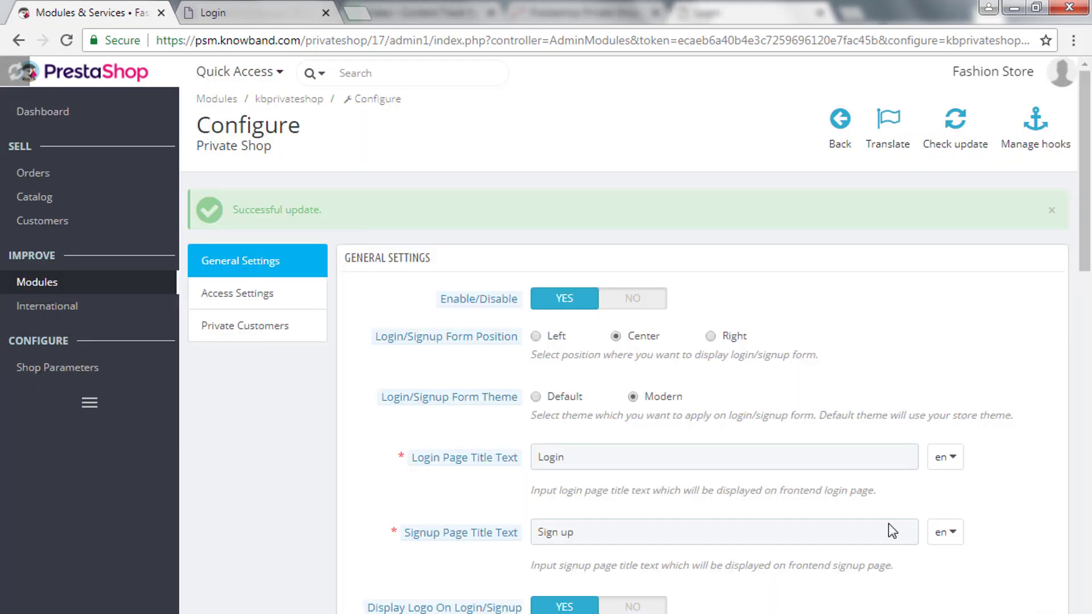
left_click_drag(234, 208, 337, 220)
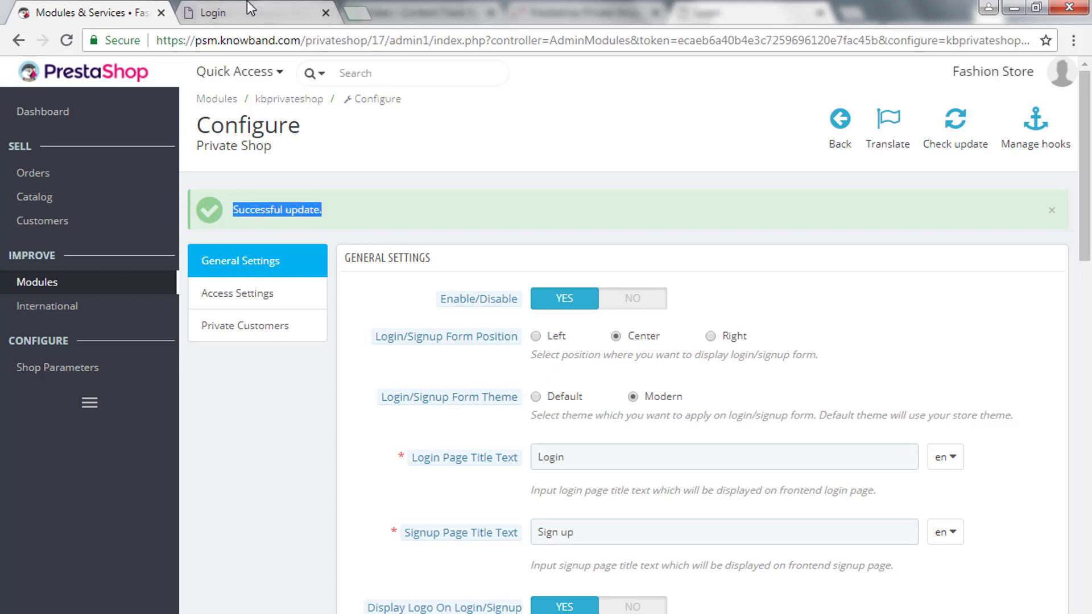
Reload the store login page and enter a .com email address from the saved suggestion.
left_click(247, 9)
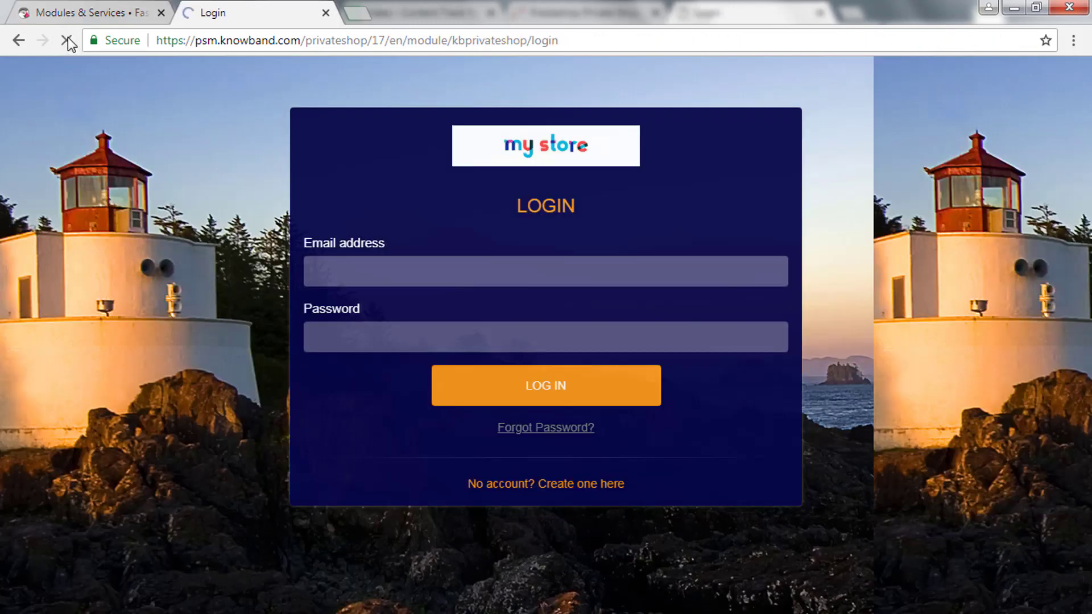
left_click(66, 40)
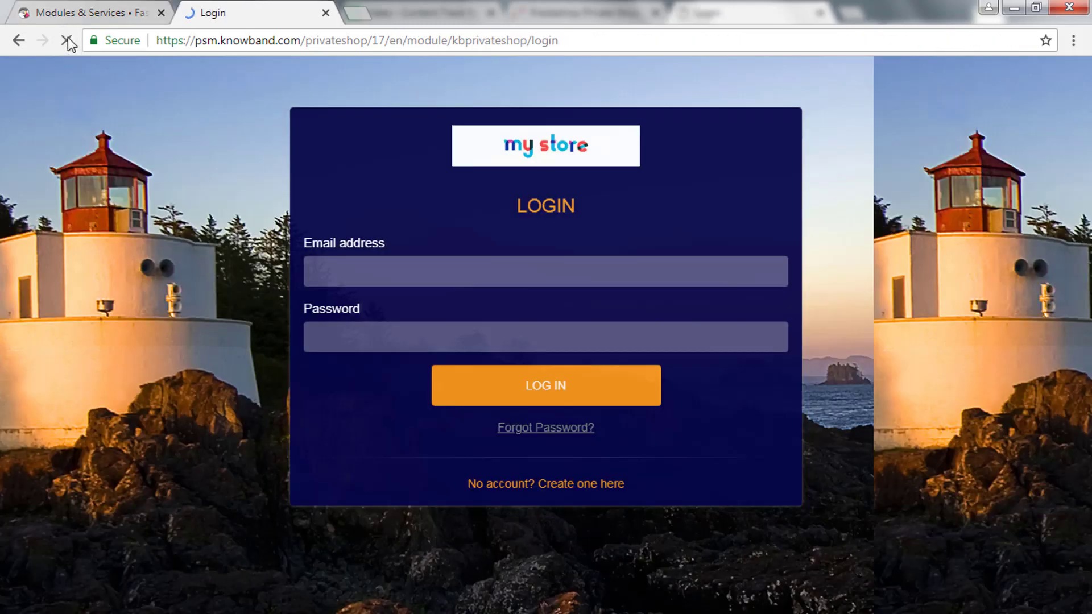
left_click(339, 266)
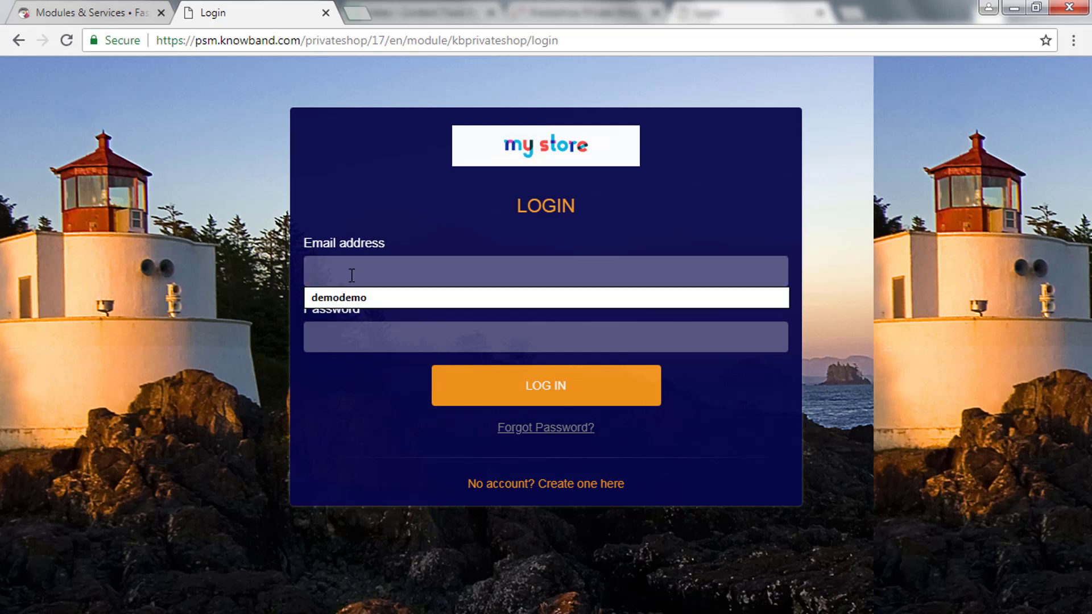
left_click(342, 297)
left_click(350, 273)
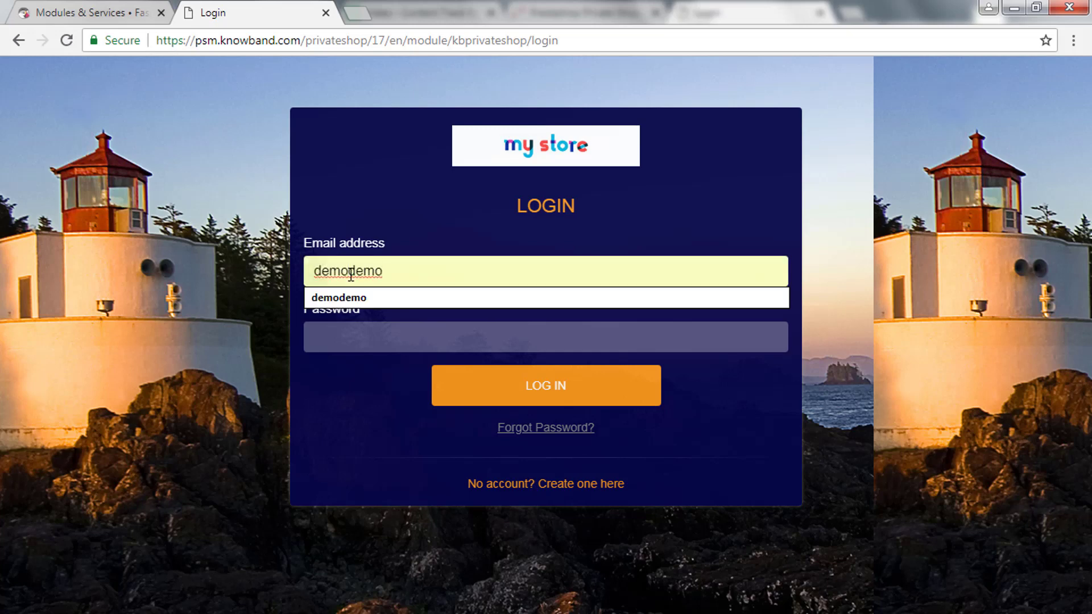
type("@")
left_click(416, 273)
type(".")
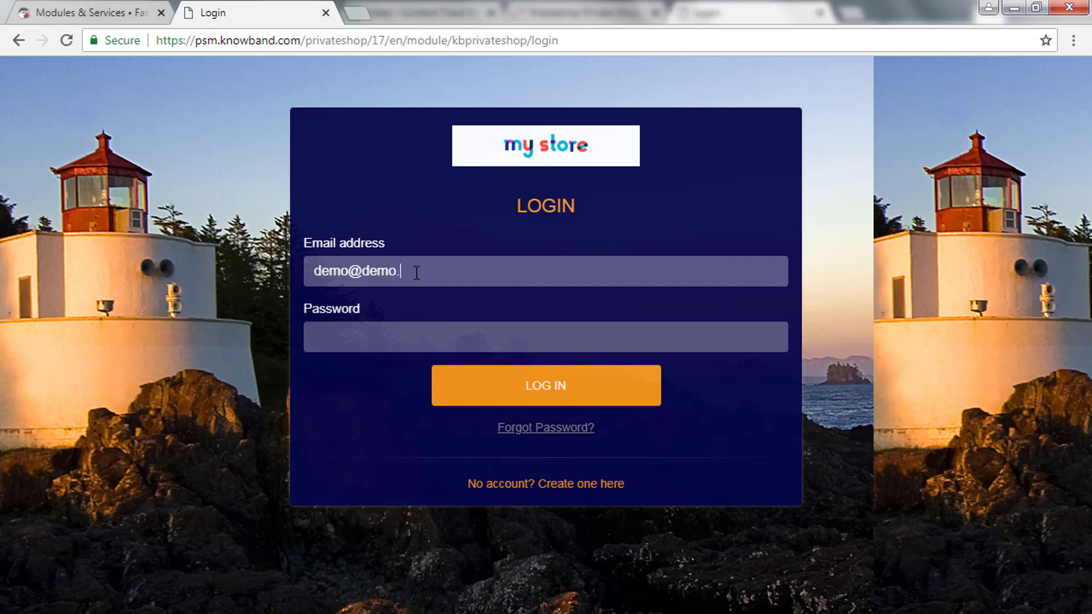
type("com")
key("Tab")
Enter a password and attempt login, which returns Authentication failed.
type("demo@dem")
left_click(544, 391)
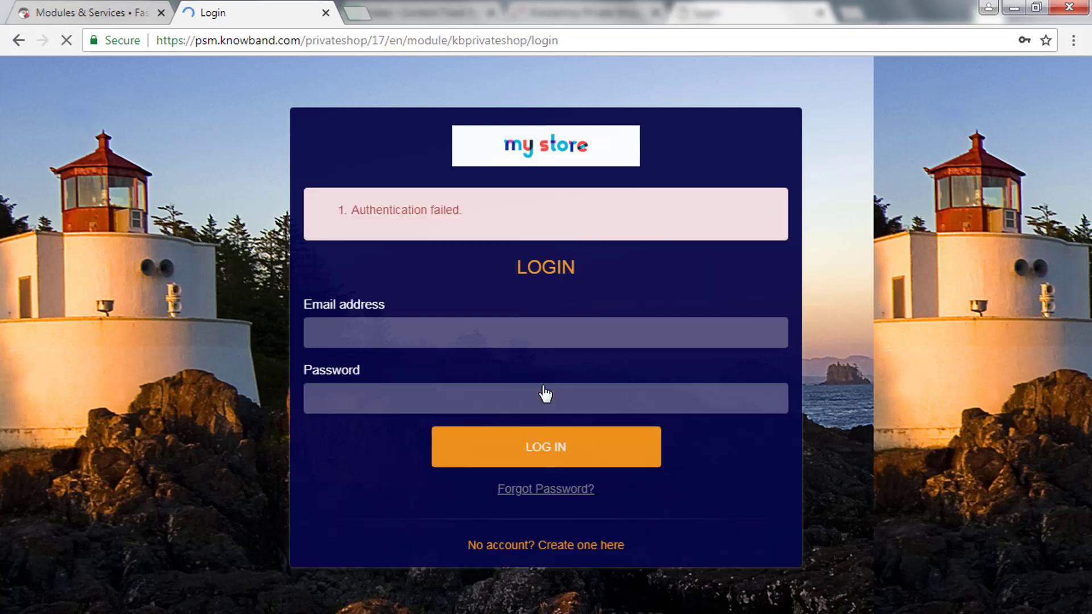
left_click_drag(346, 216, 476, 221)
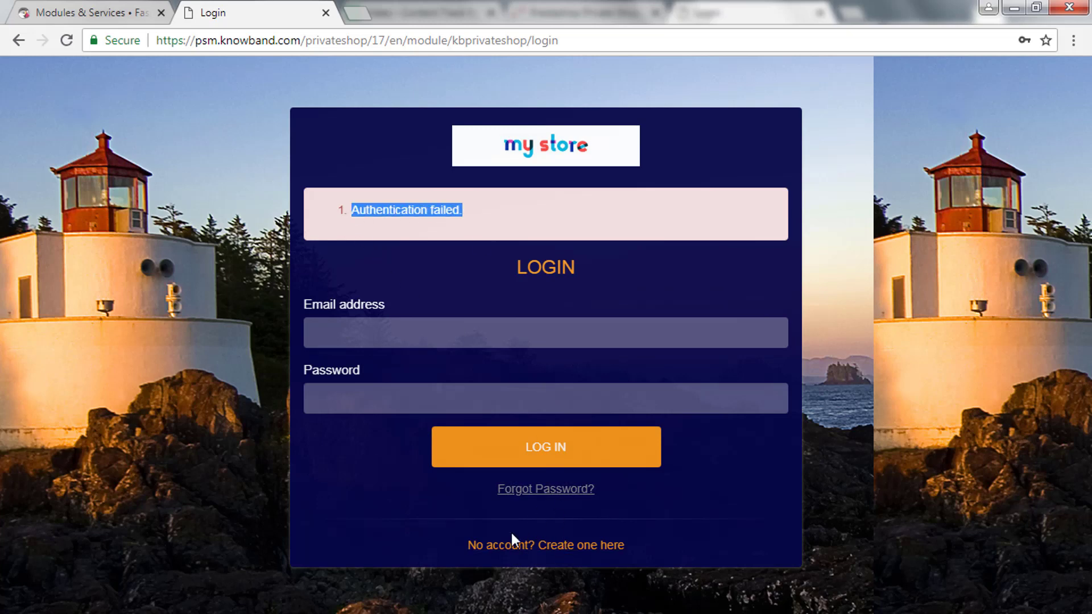
left_click(554, 547)
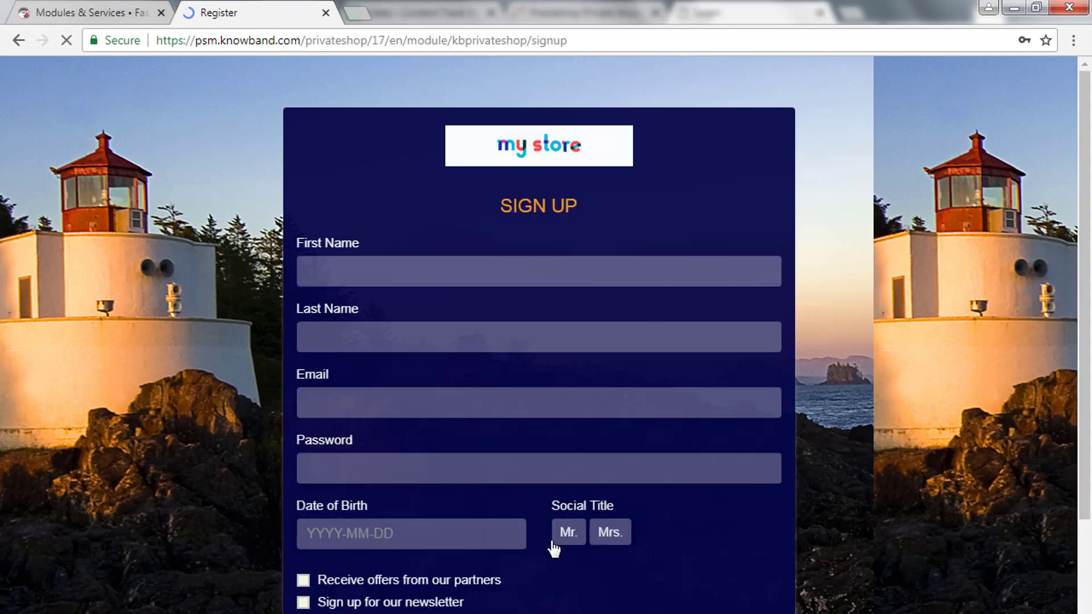
Fill in the new customer's name and e-mail from saved details, plus a password.
left_click(389, 263)
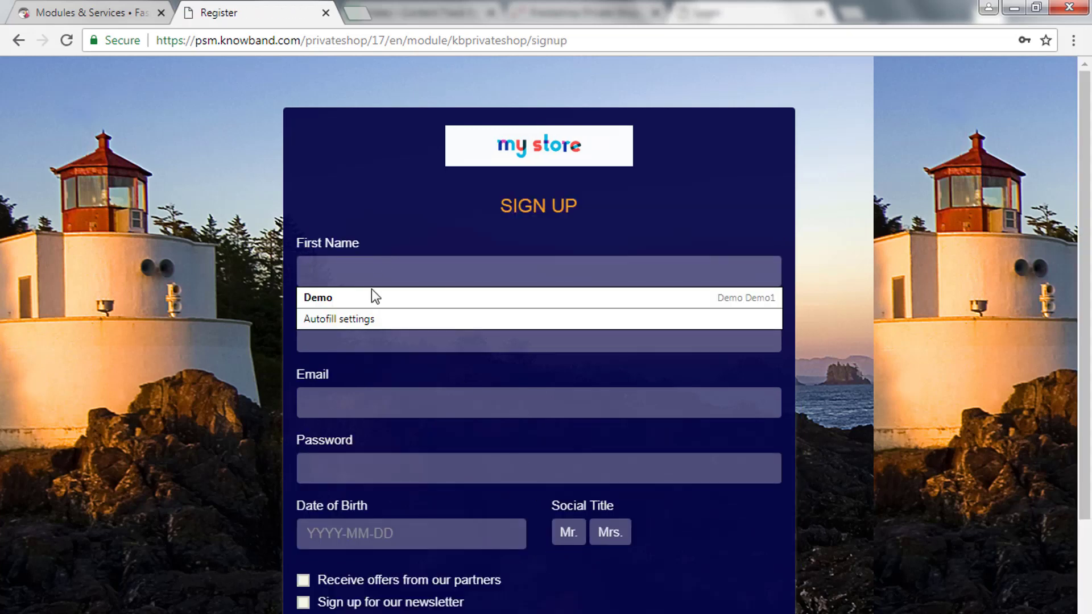
left_click(373, 296)
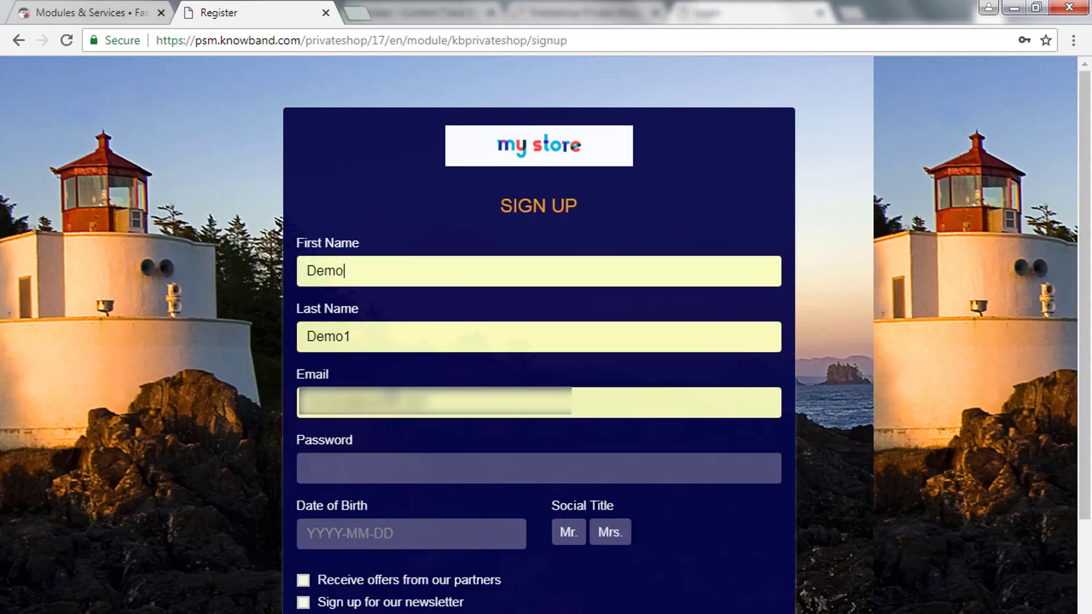
left_click(370, 471)
type("••••••••••••")
Set the birth date to 2013-06-12 and submit the registration.
left_click(353, 533)
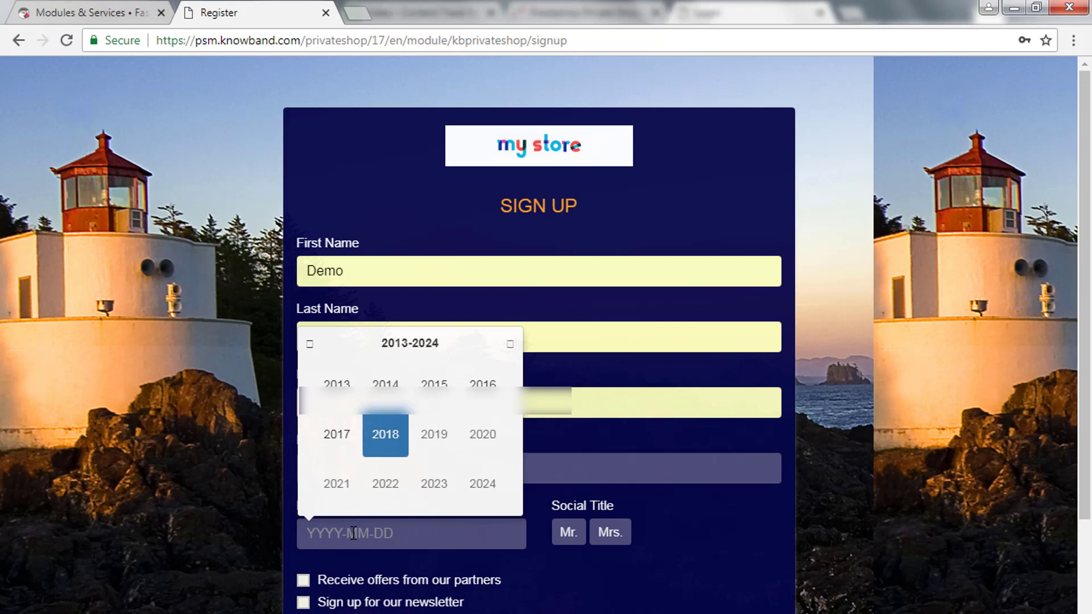
left_click(337, 385)
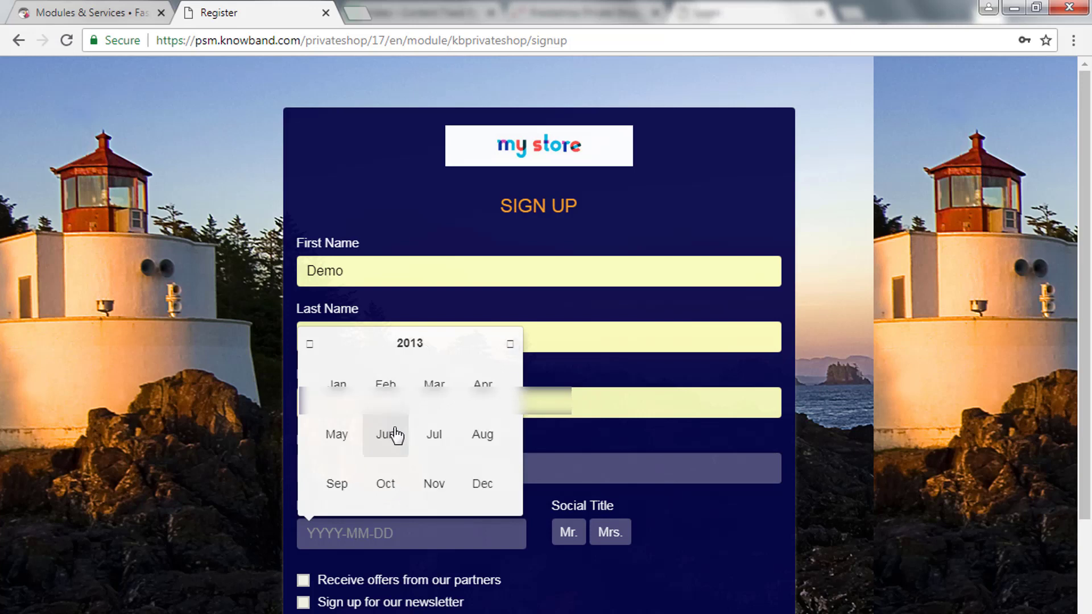
left_click(385, 436)
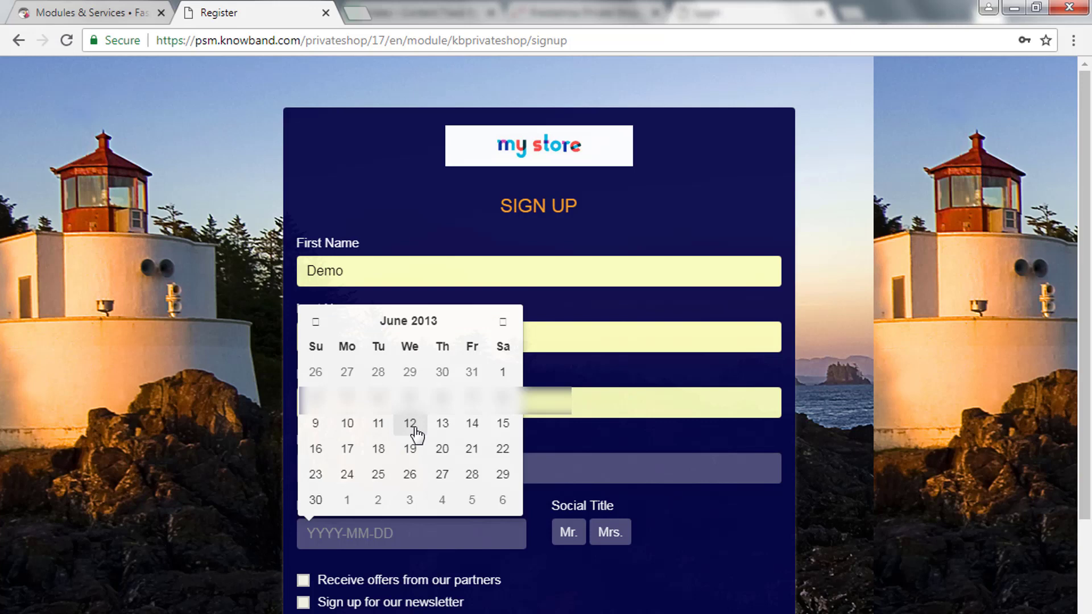
left_click(410, 425)
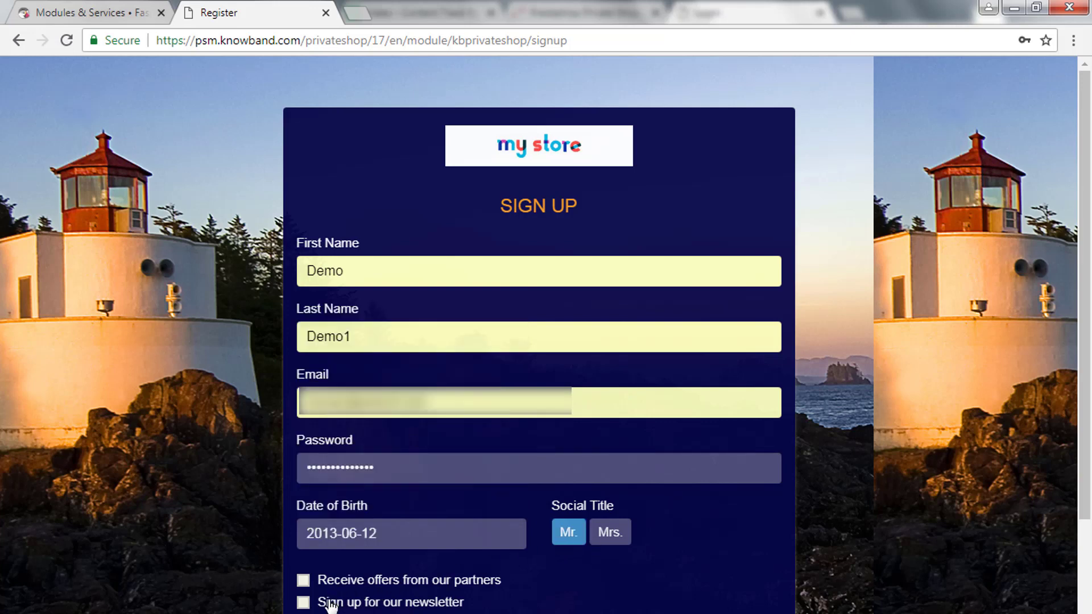
scroll(328, 605, "down", 2)
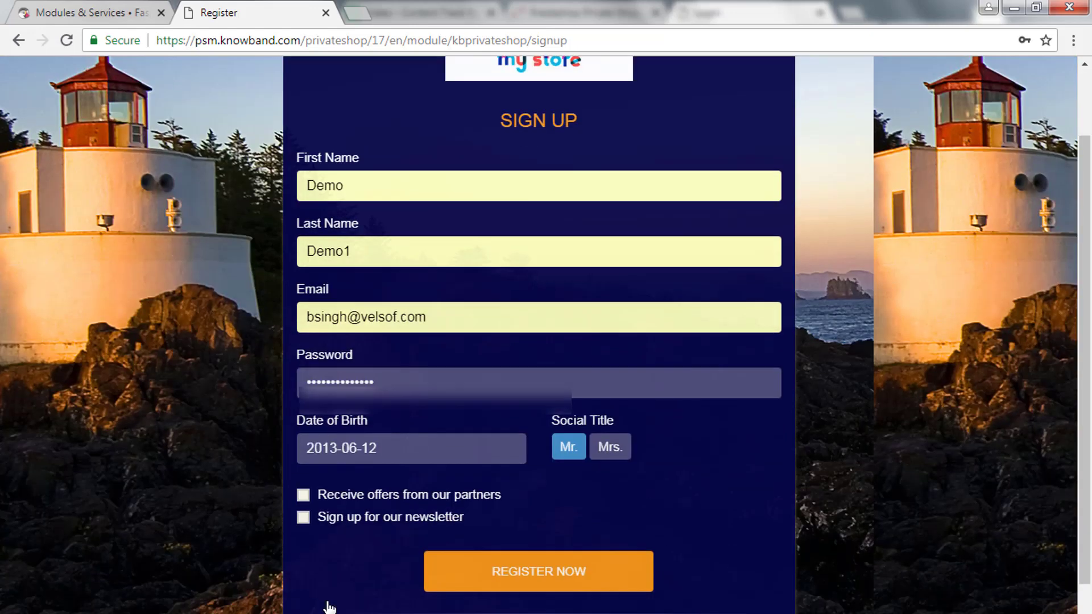
left_click(522, 577)
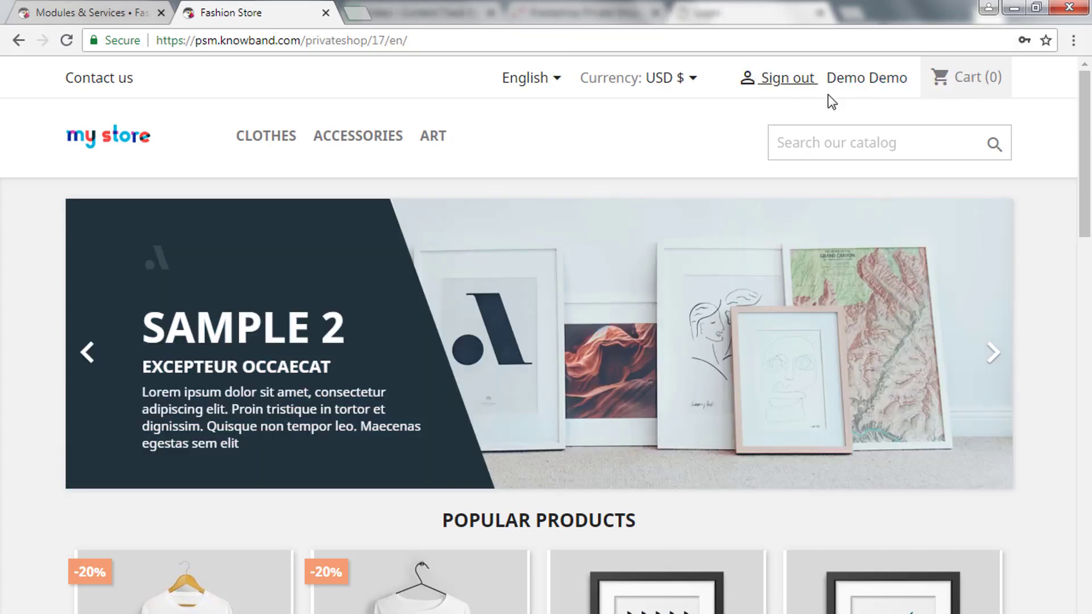
Highlight the signed-in customer's name on the store homepage and scroll down.
left_click_drag(827, 83, 914, 88)
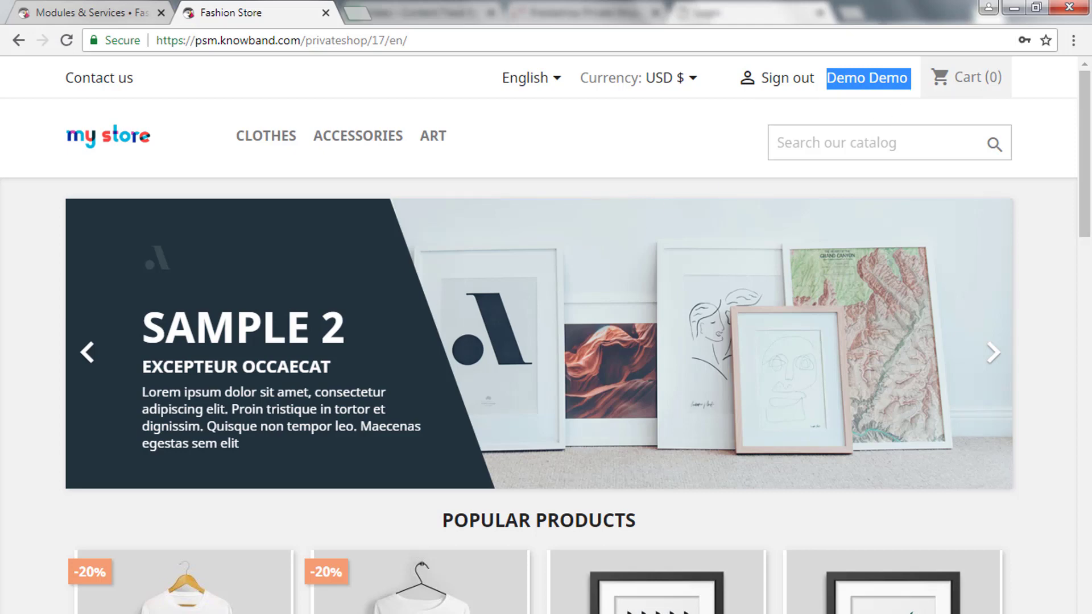
scroll(434, 475, "down", 2)
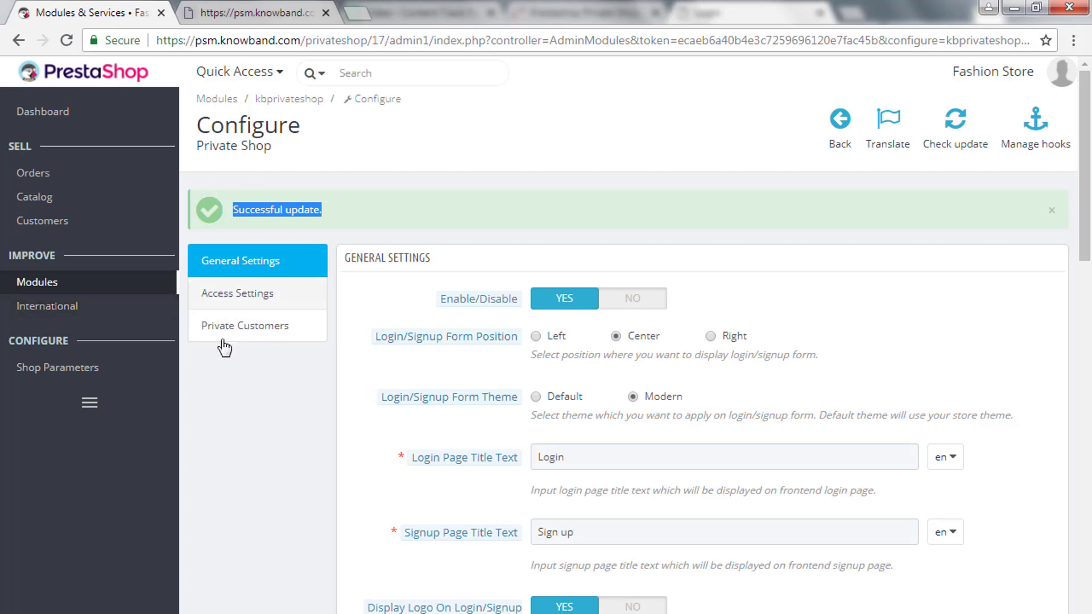
Open the Private Customers list and highlight the new customer's last name in row 3.
left_click(239, 327)
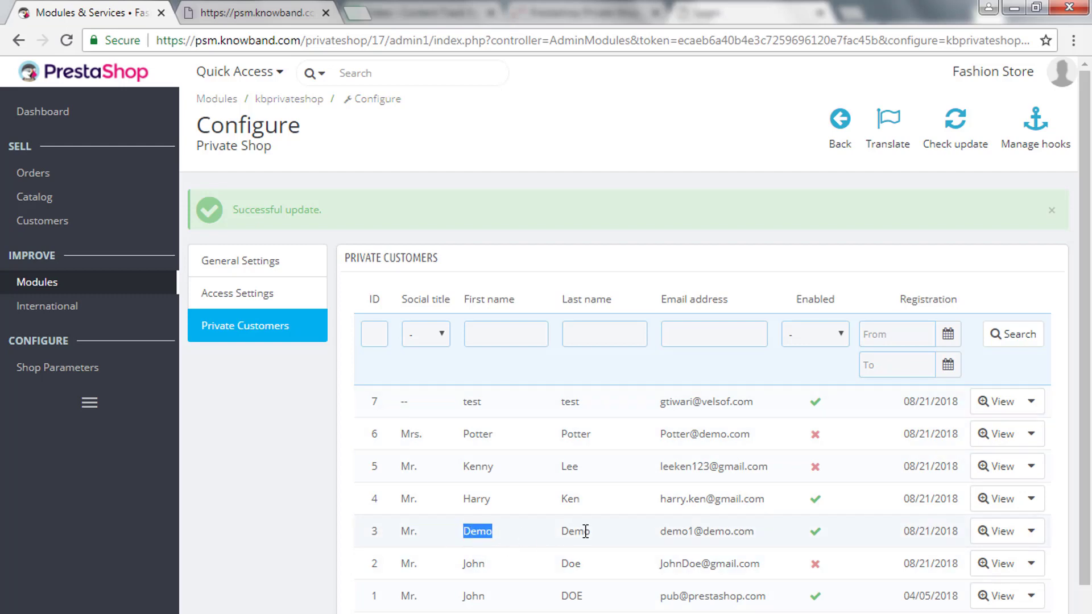
left_click_drag(560, 534, 609, 540)
left_click(549, 411)
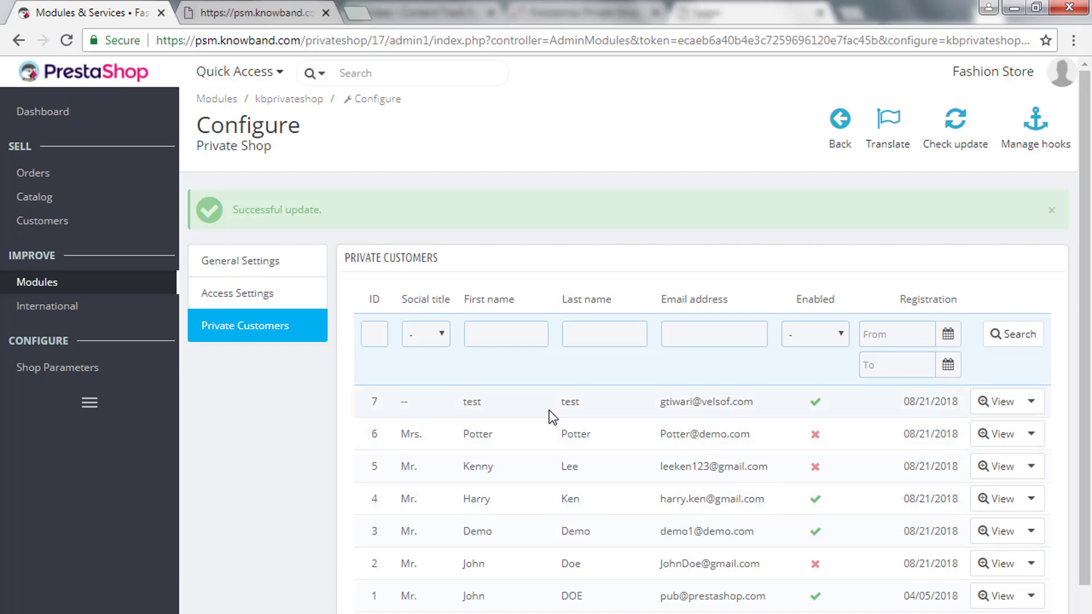